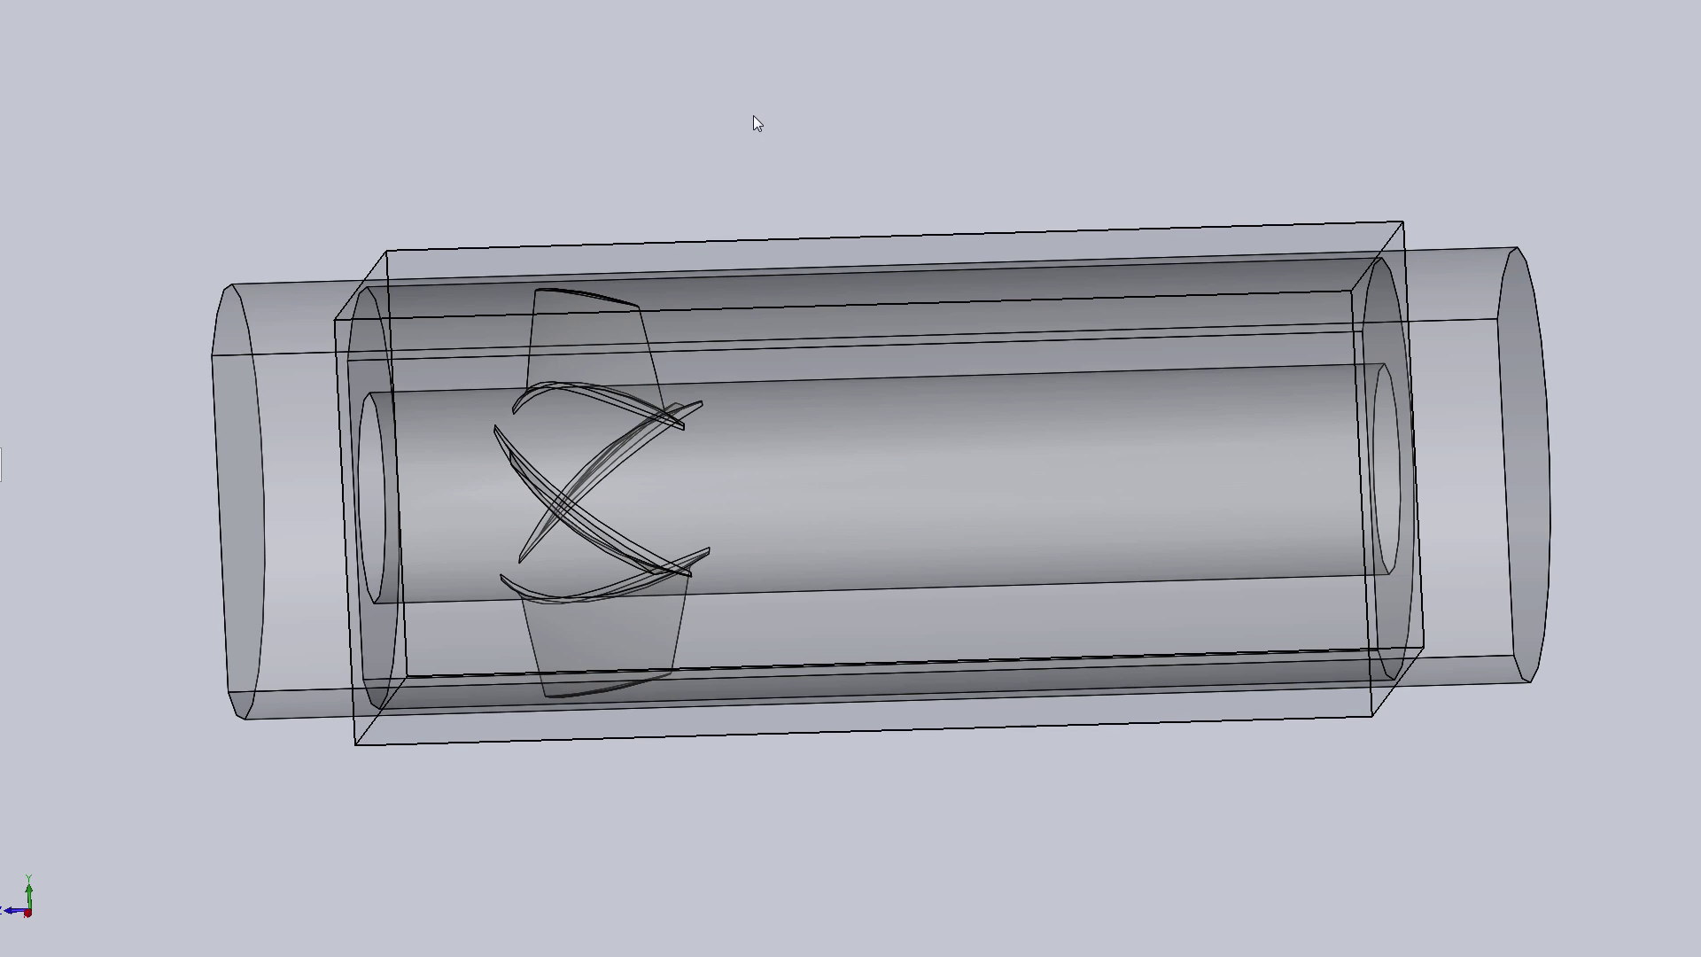
Inspect the model: measure the outer cylinder end radius and check outlet pressure and inlet velocity conditions.
scroll(780, 124, down, 2)
scroll(768, 509, up, 4)
middle_drag(769, 509, 747, 528)
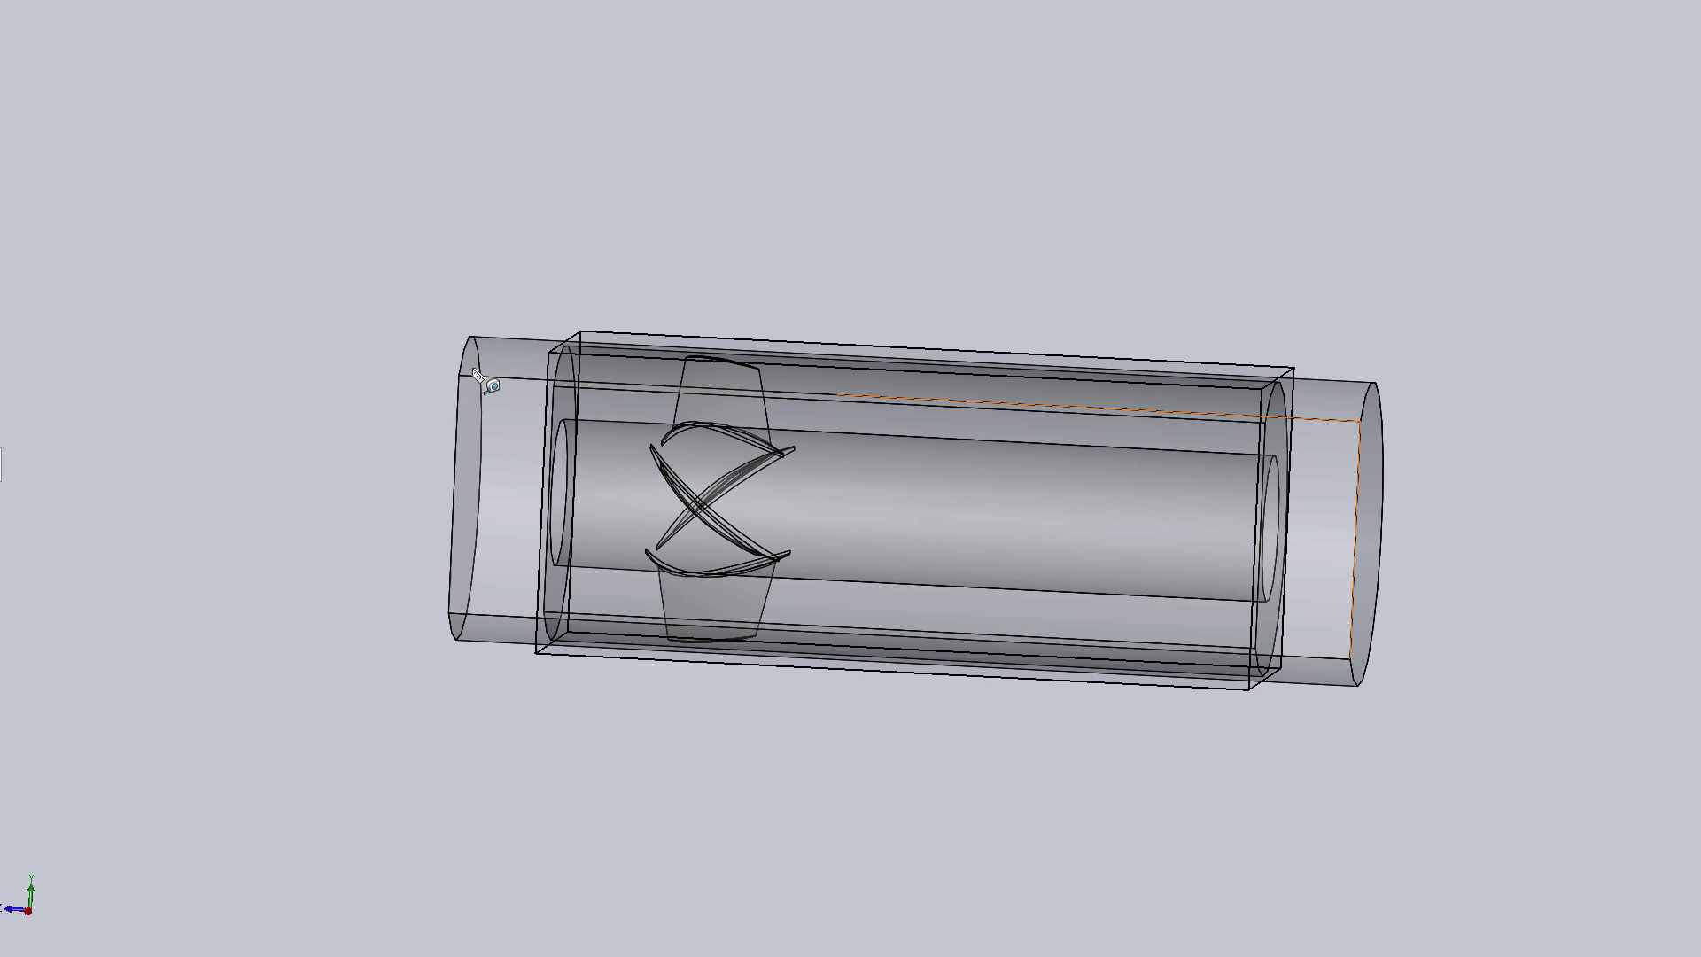
click(464, 361)
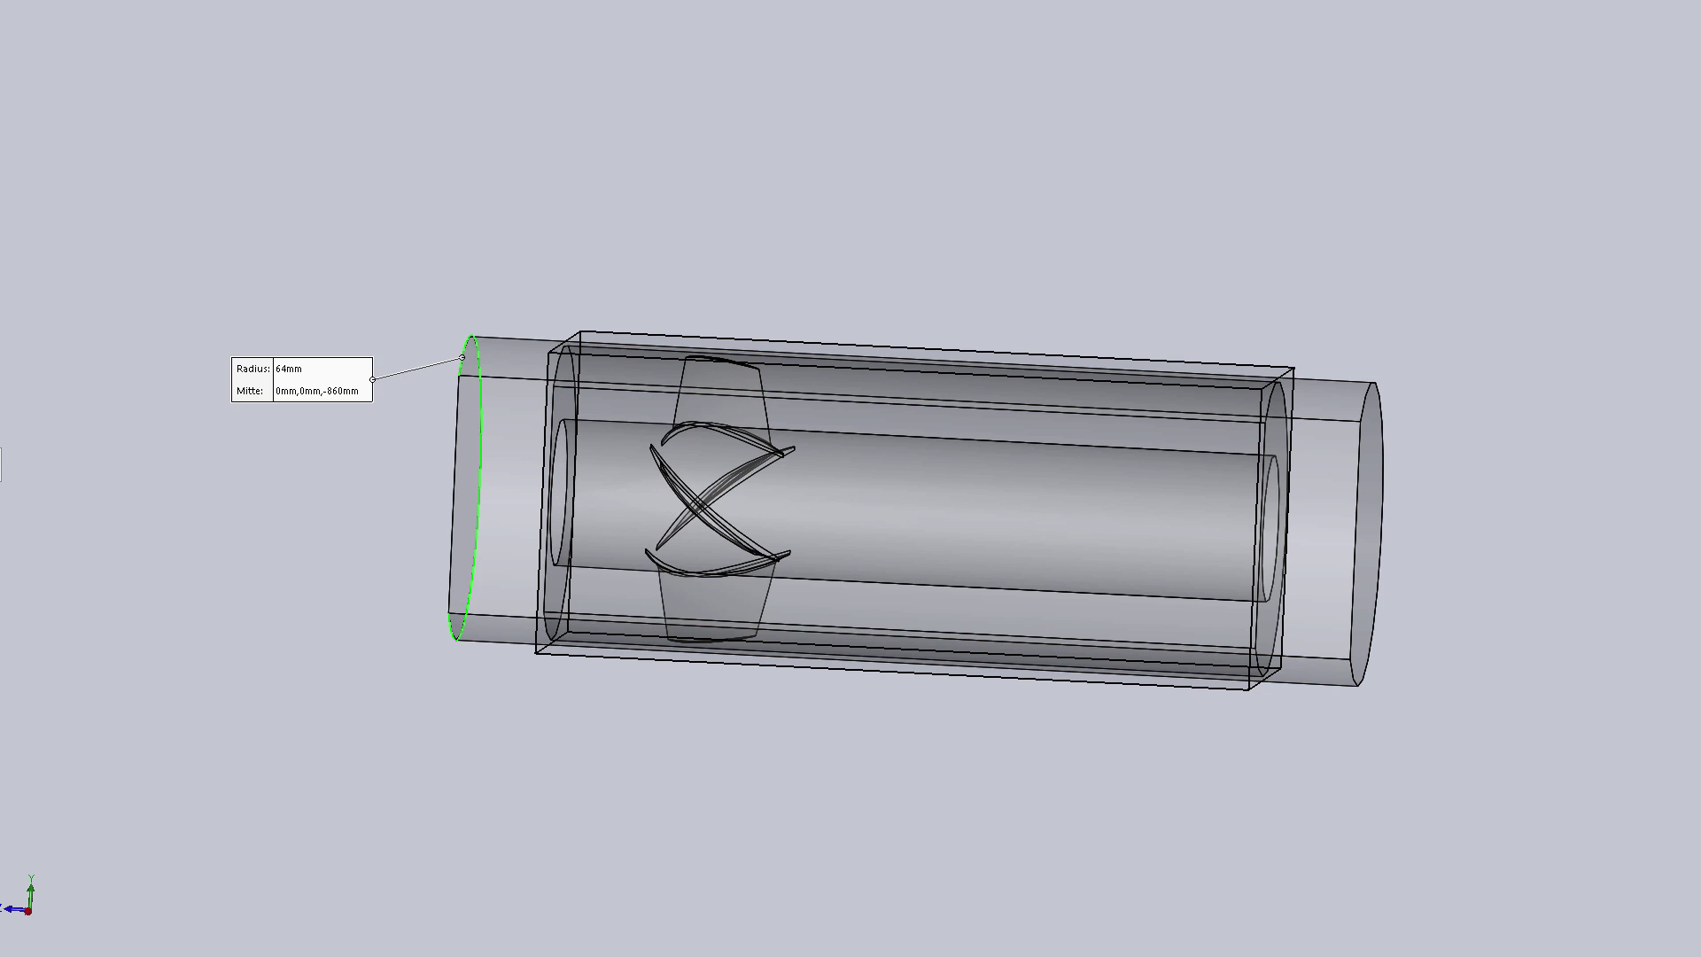
mouse_move(239, 448)
middle_down()
mouse_move(247, 425)
mouse_move(114, 410)
mouse_move(300, 429)
middle_up()
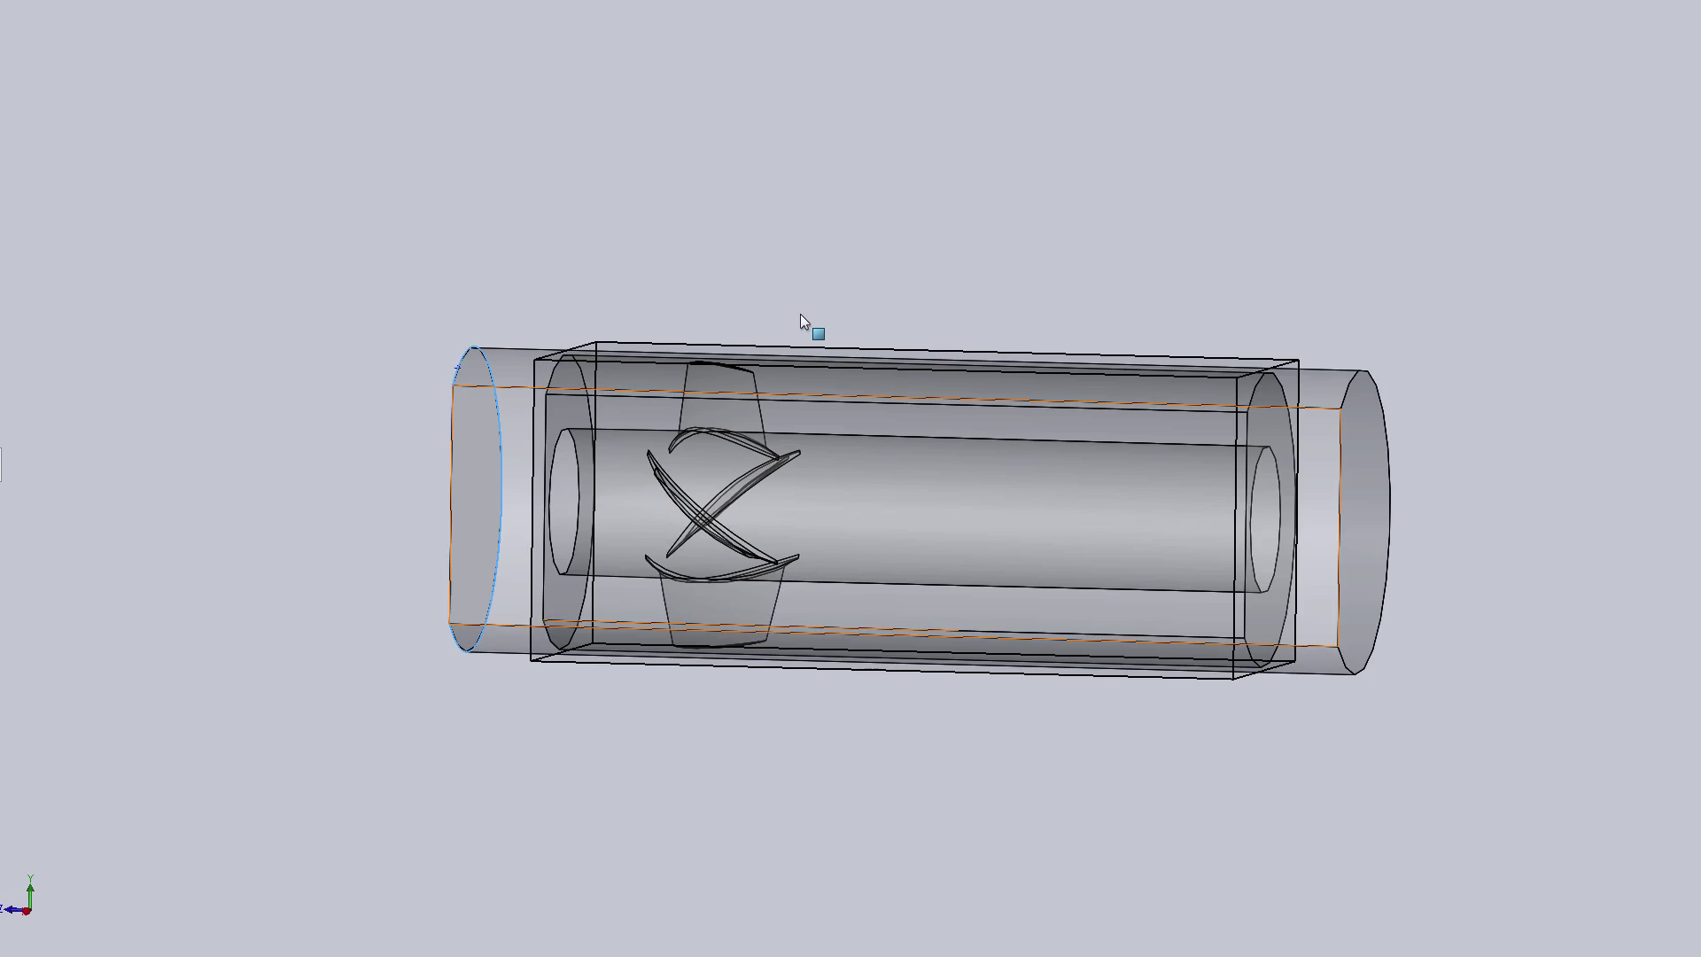
middle_drag(804, 326, 797, 341)
scroll(602, 797, down, 2)
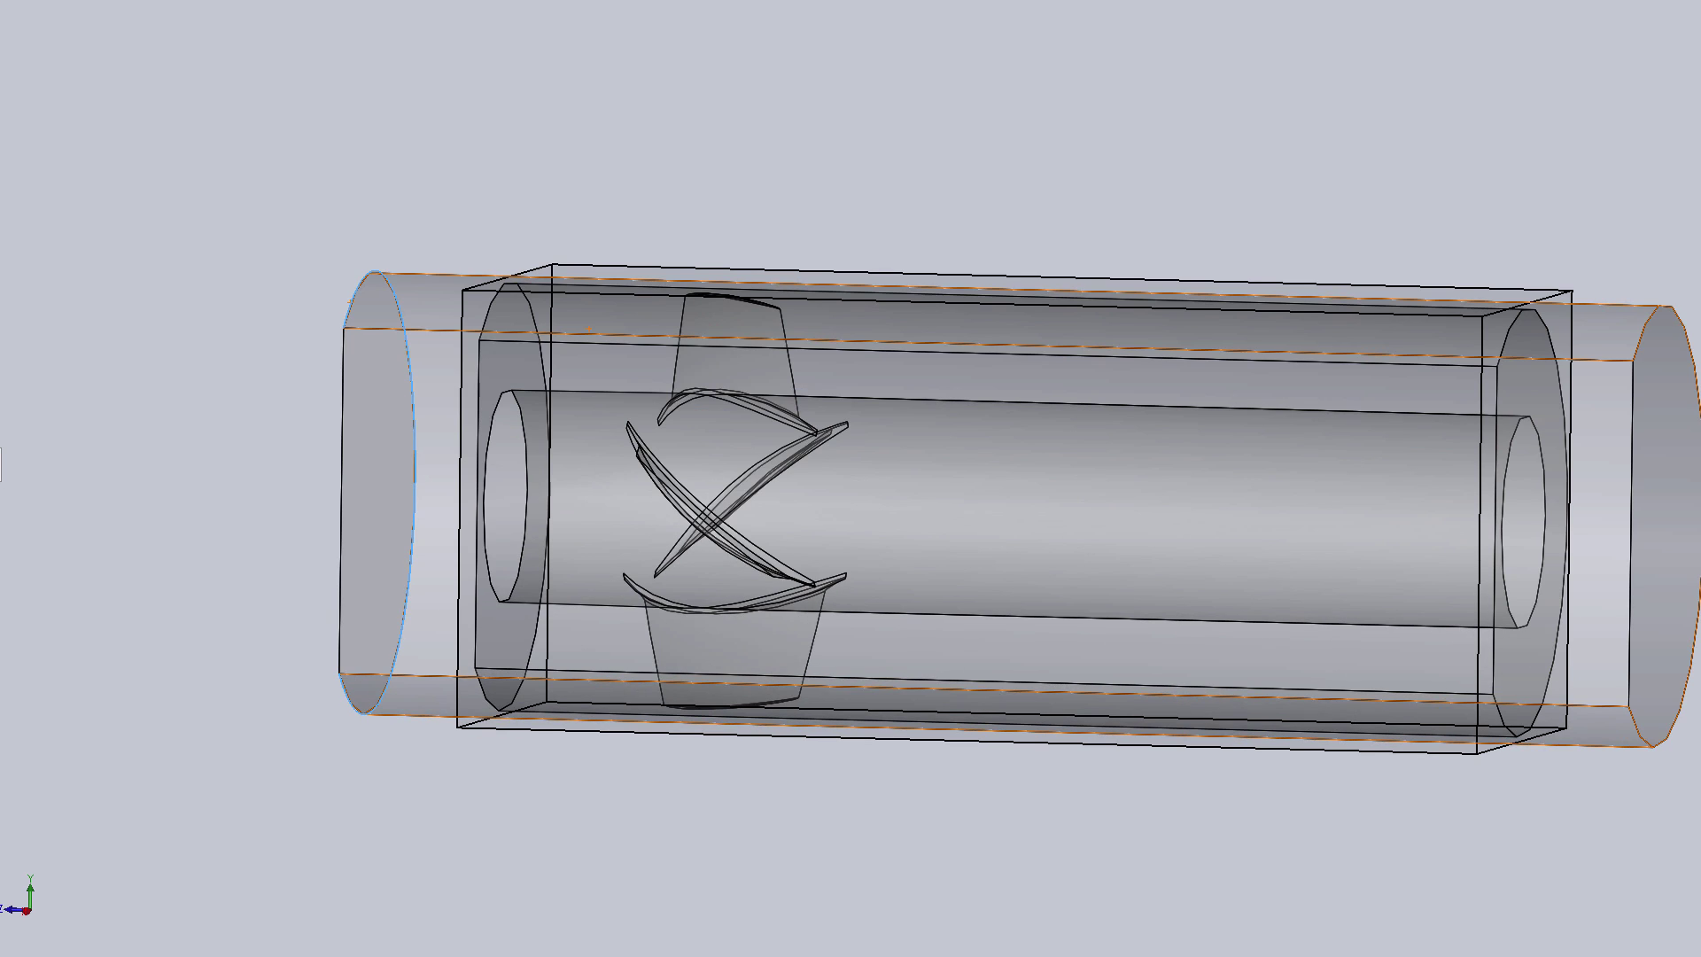
click(1502, 529)
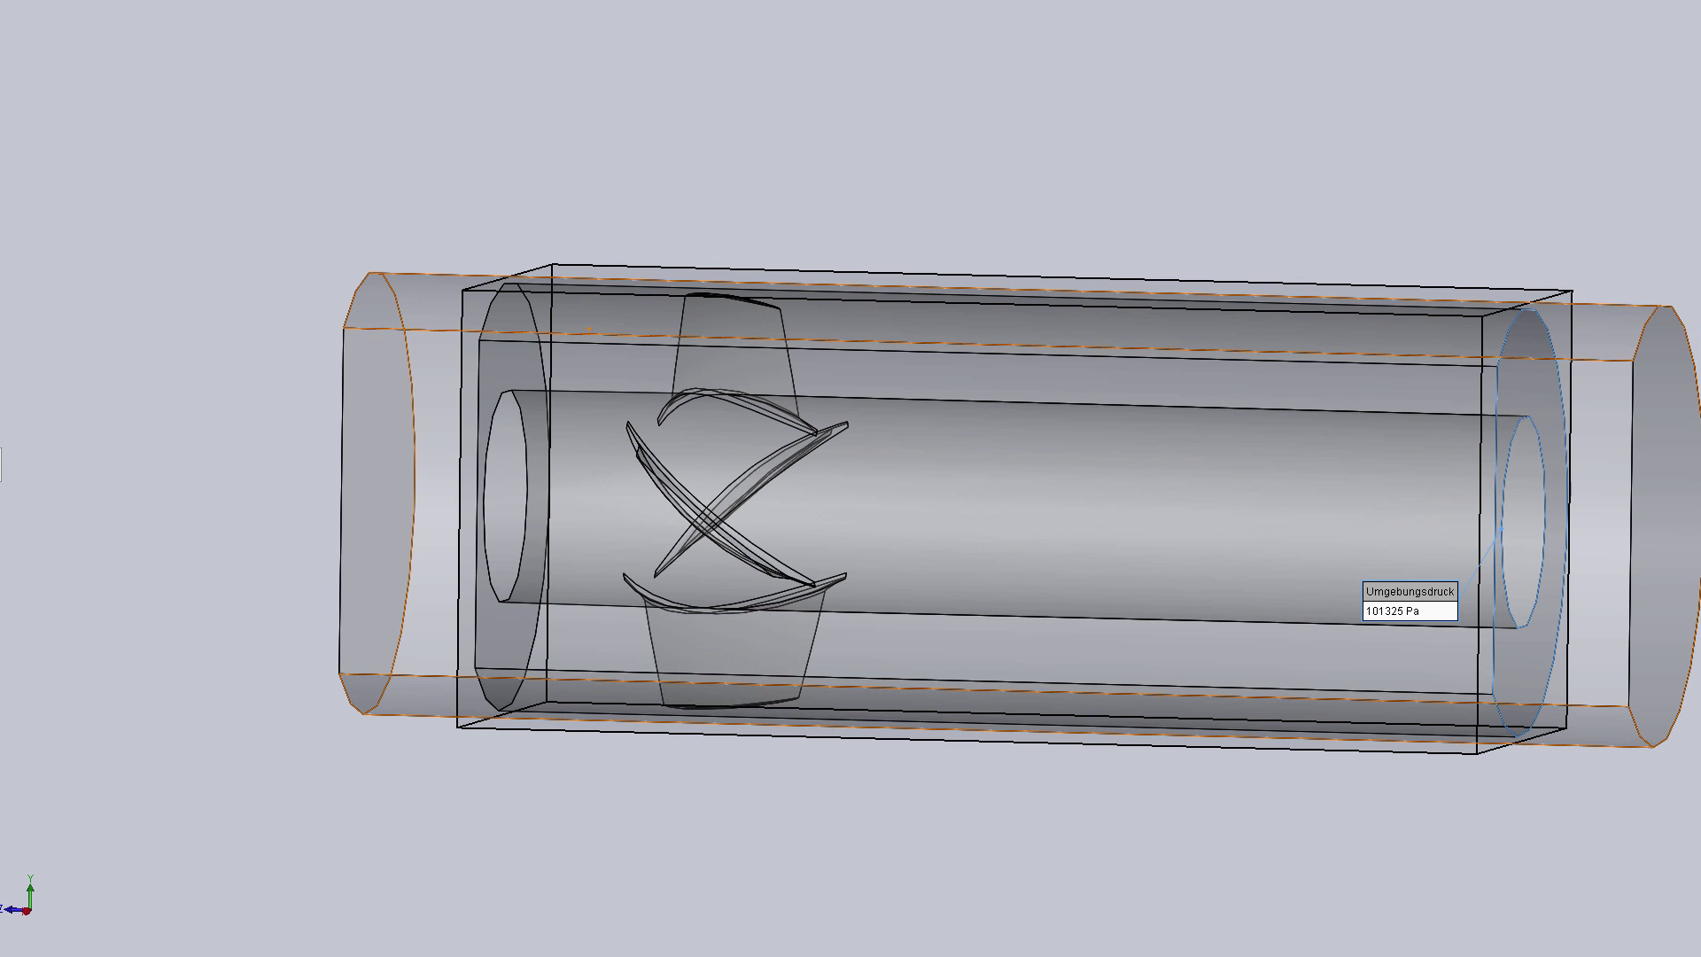
key(Up)
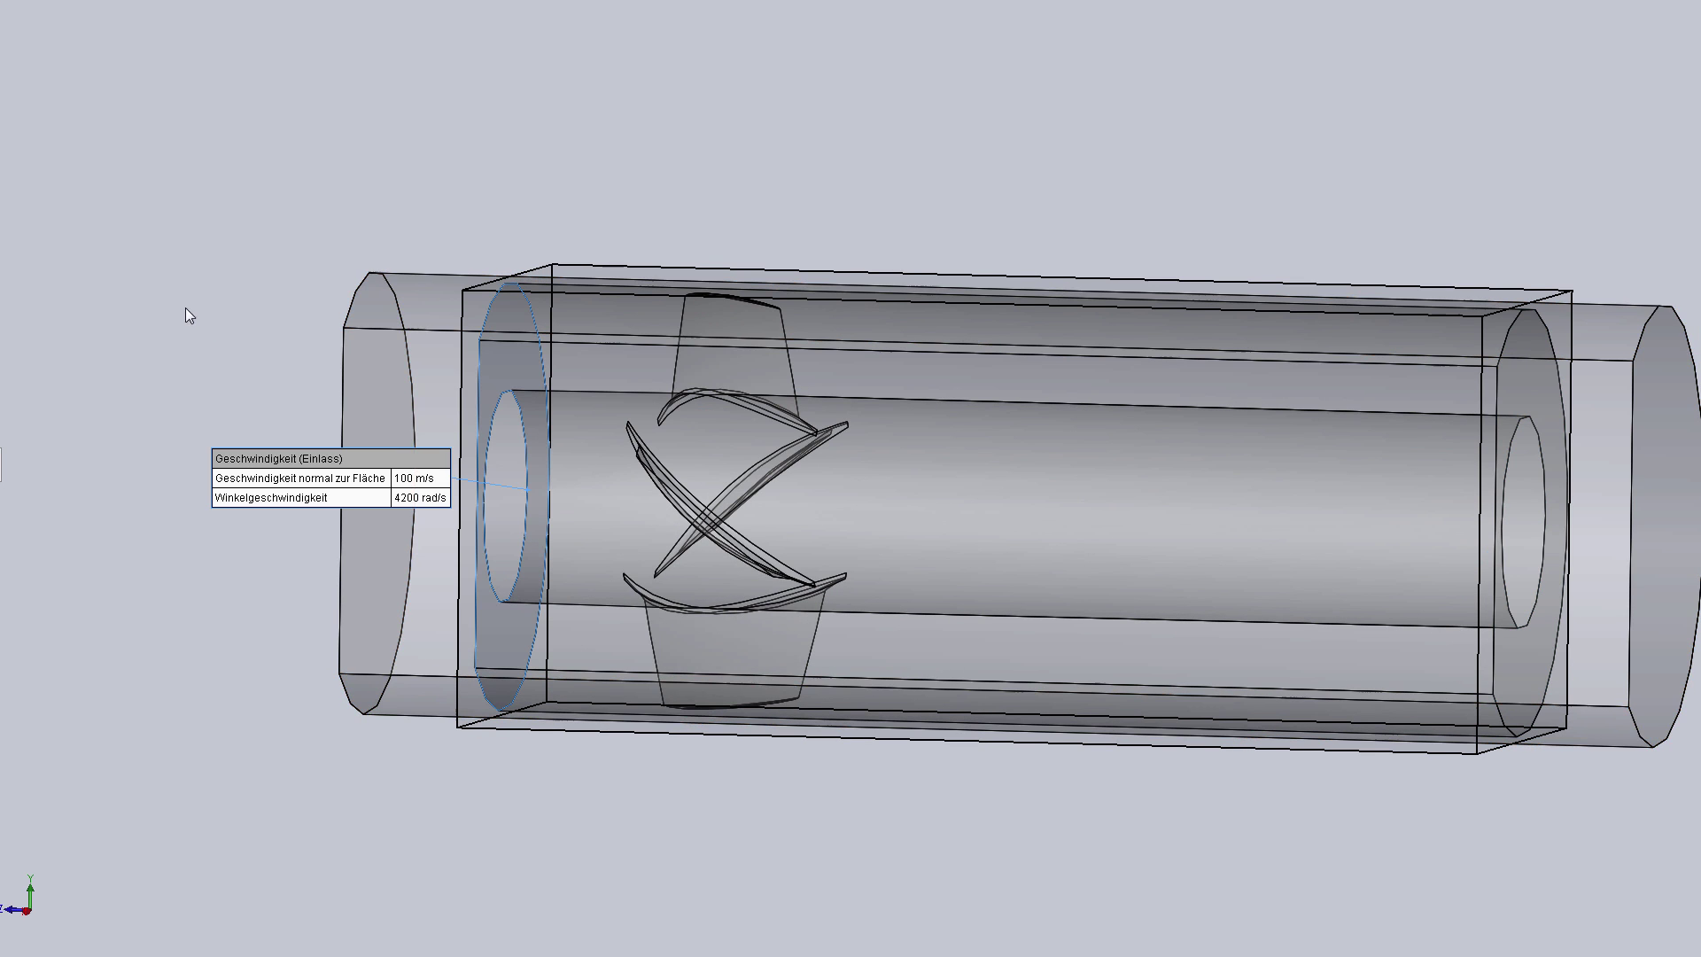
click(182, 310)
Show Cut Plot 2 (velocity 0–253.704 m/s with vectors) and view it from the Front.
right_click(1, 413)
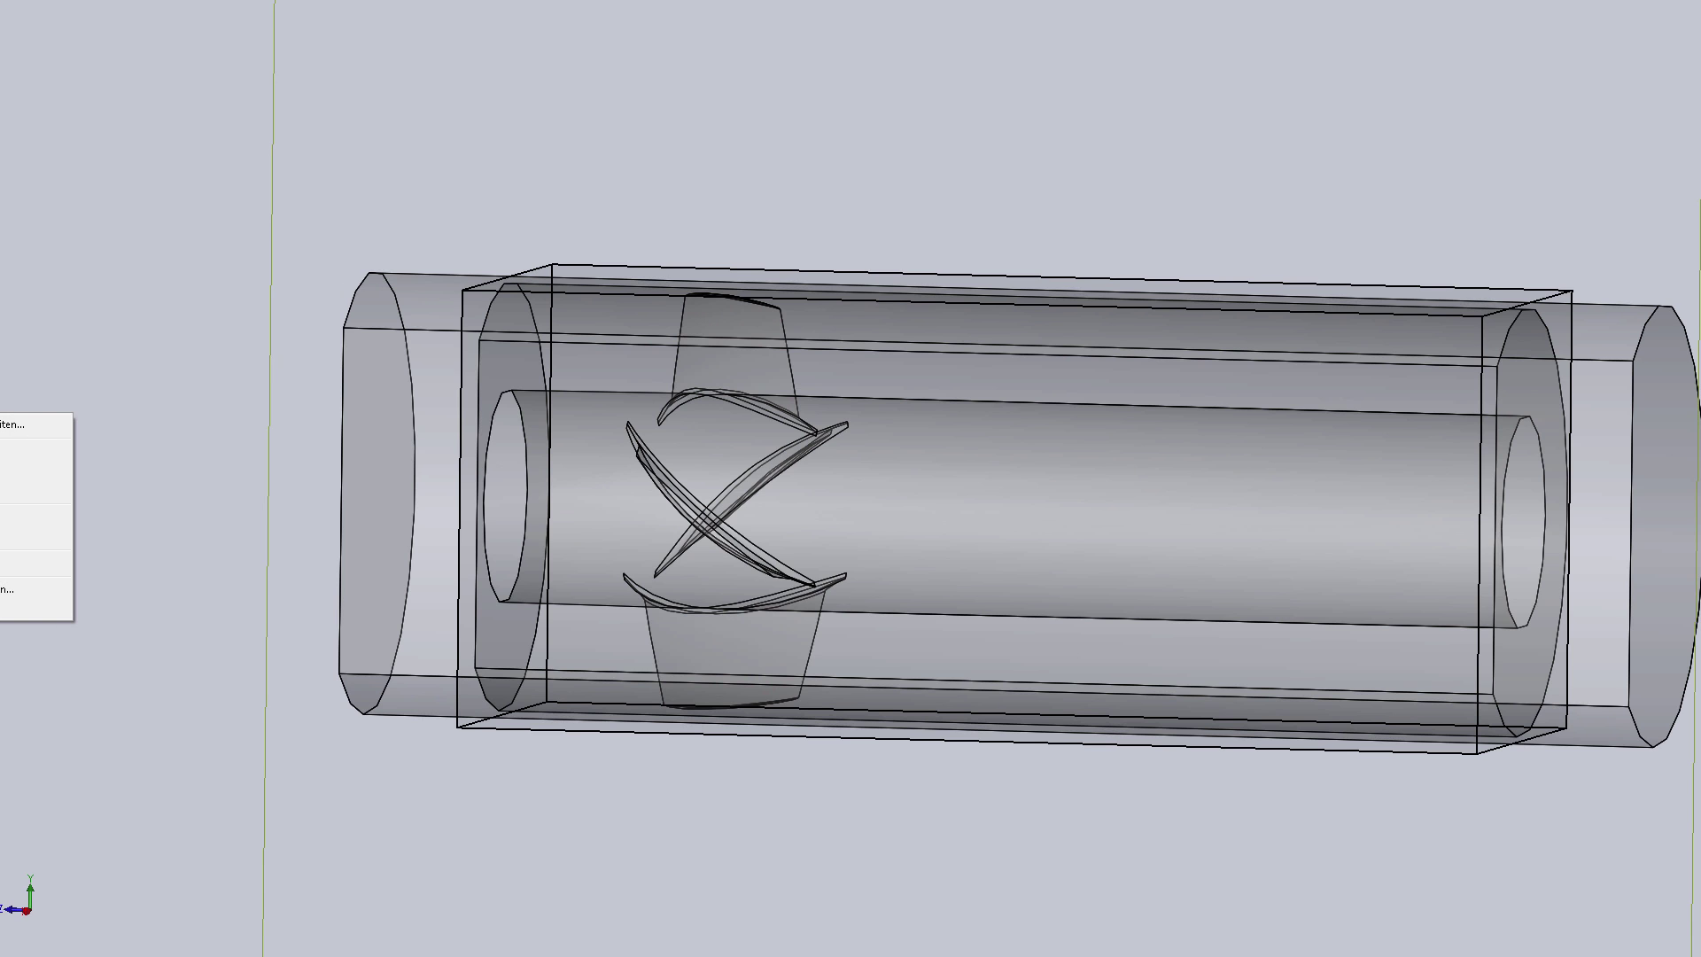
right_click(1, 423)
click(18, 488)
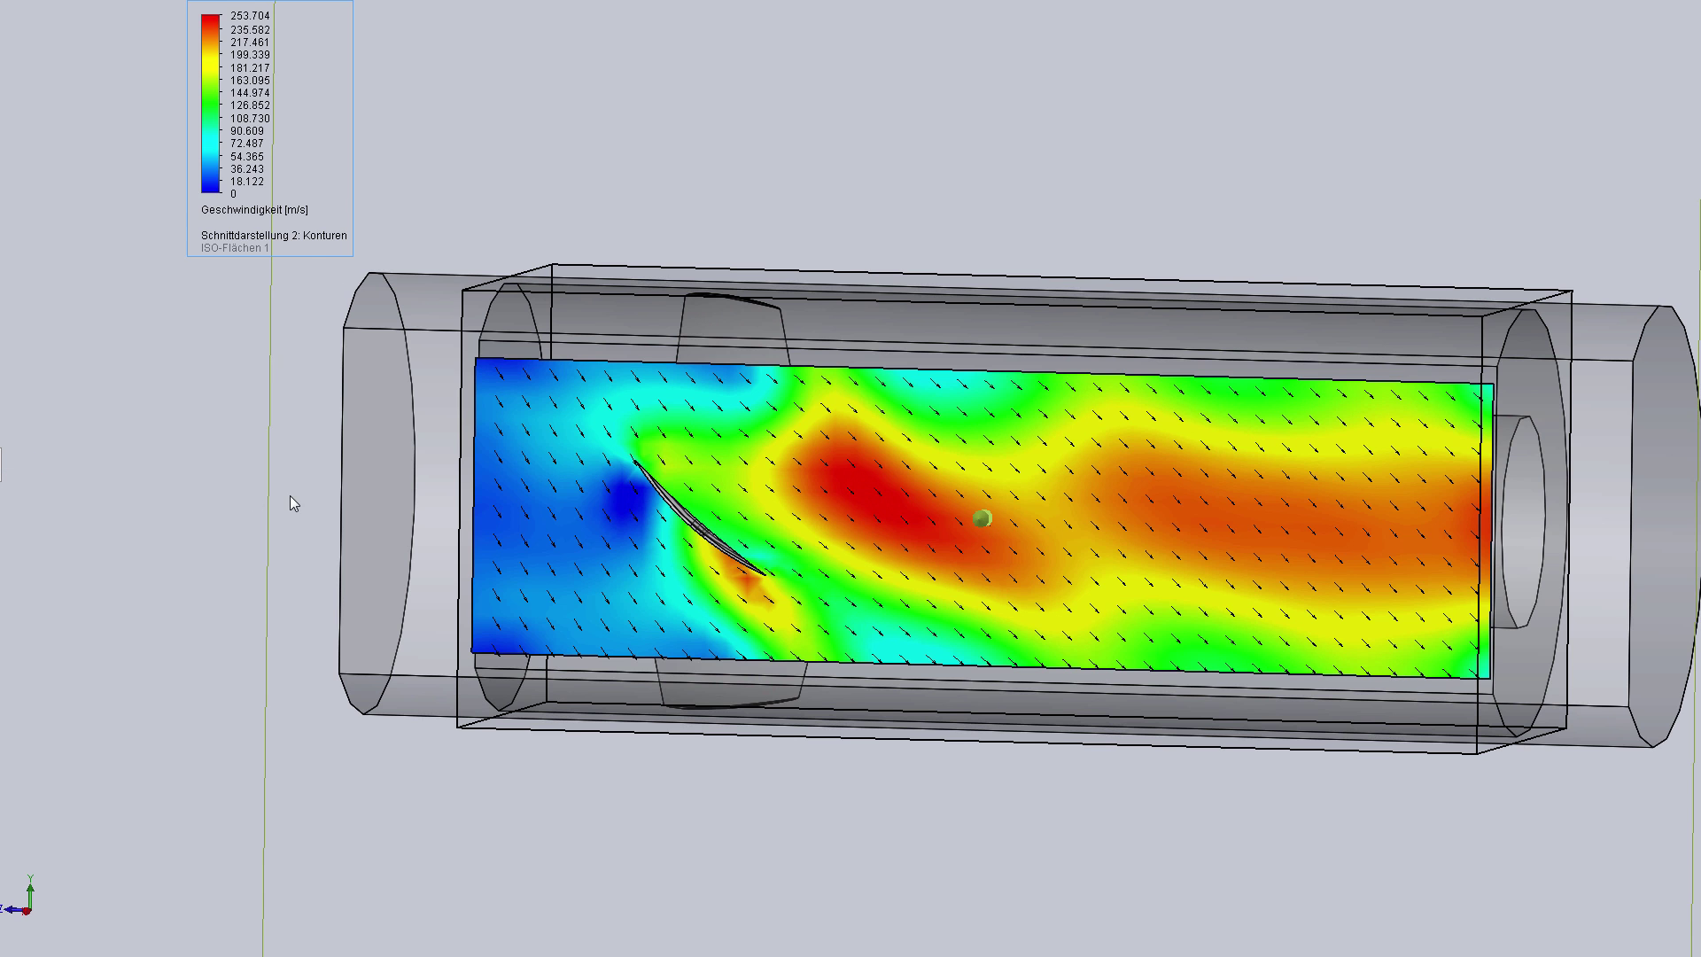
mouse_move(859, 147)
middle_down()
mouse_move(461, 189)
mouse_move(759, 182)
mouse_move(915, 269)
mouse_move(779, 228)
mouse_move(779, 361)
middle_up()
key(ctrl+1)
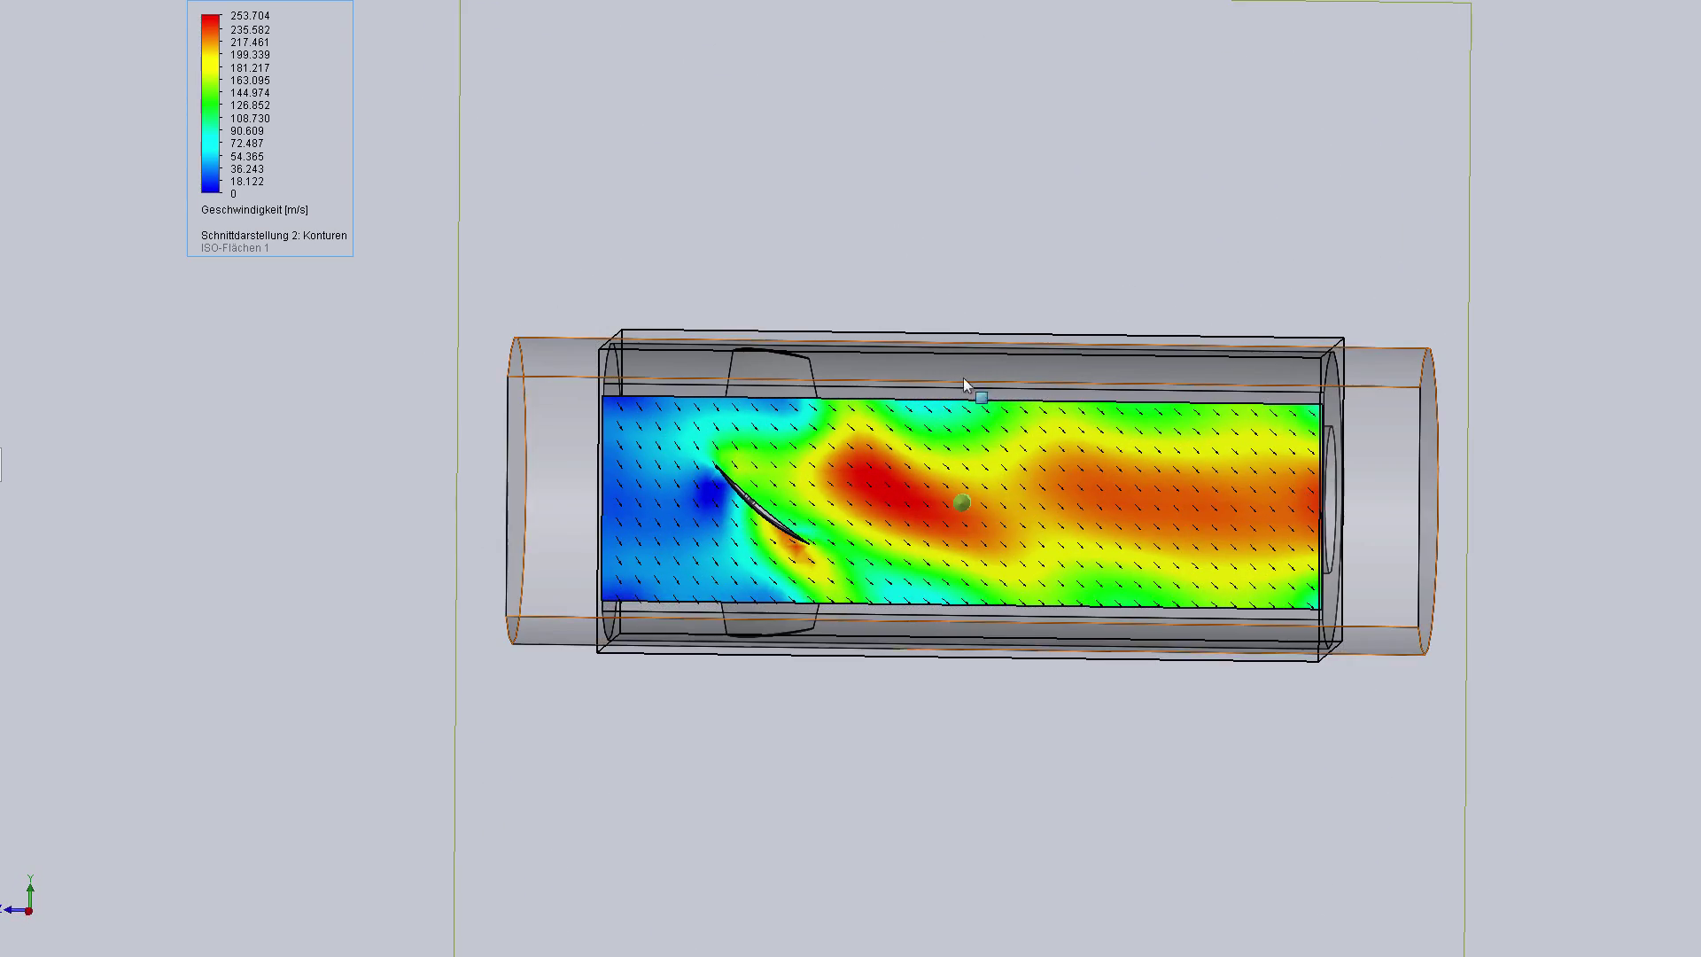
scroll(964, 377, down, 2)
scroll(1366, 841, down, 1)
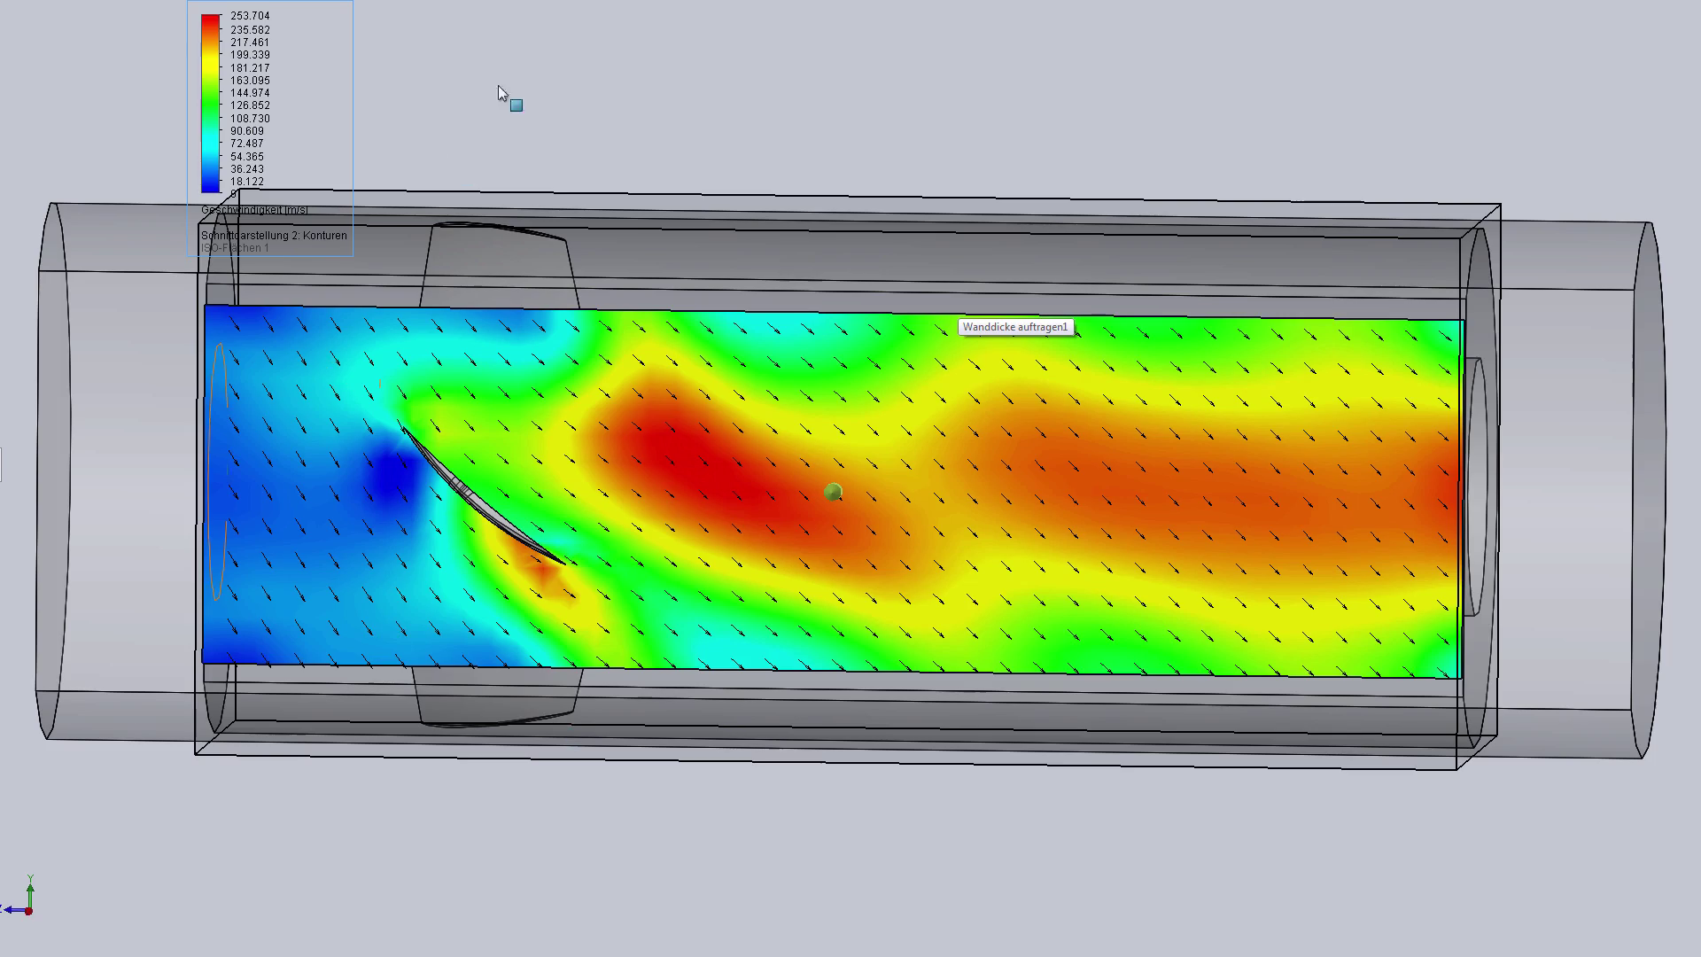
mouse_move(566, 73)
middle_down()
mouse_move(540, 63)
mouse_move(555, 61)
middle_up()
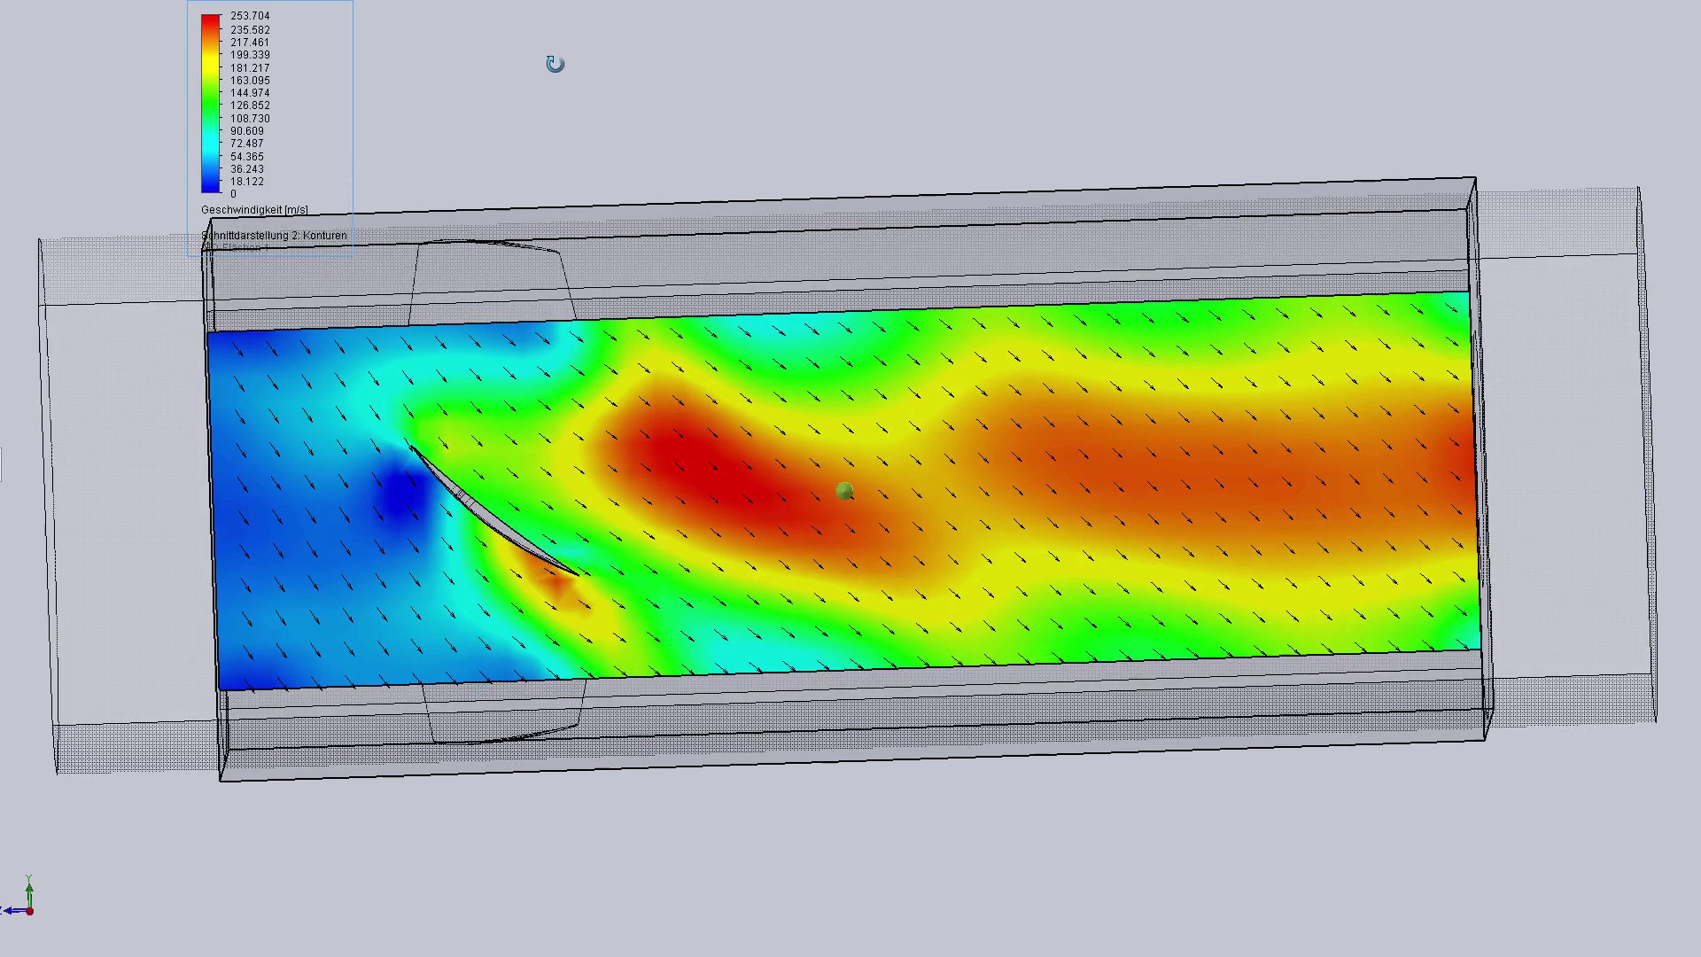
Edit the cut plot to show Pressure, then Temperature contours (291.89–303.54 K).
right_click(203, 54)
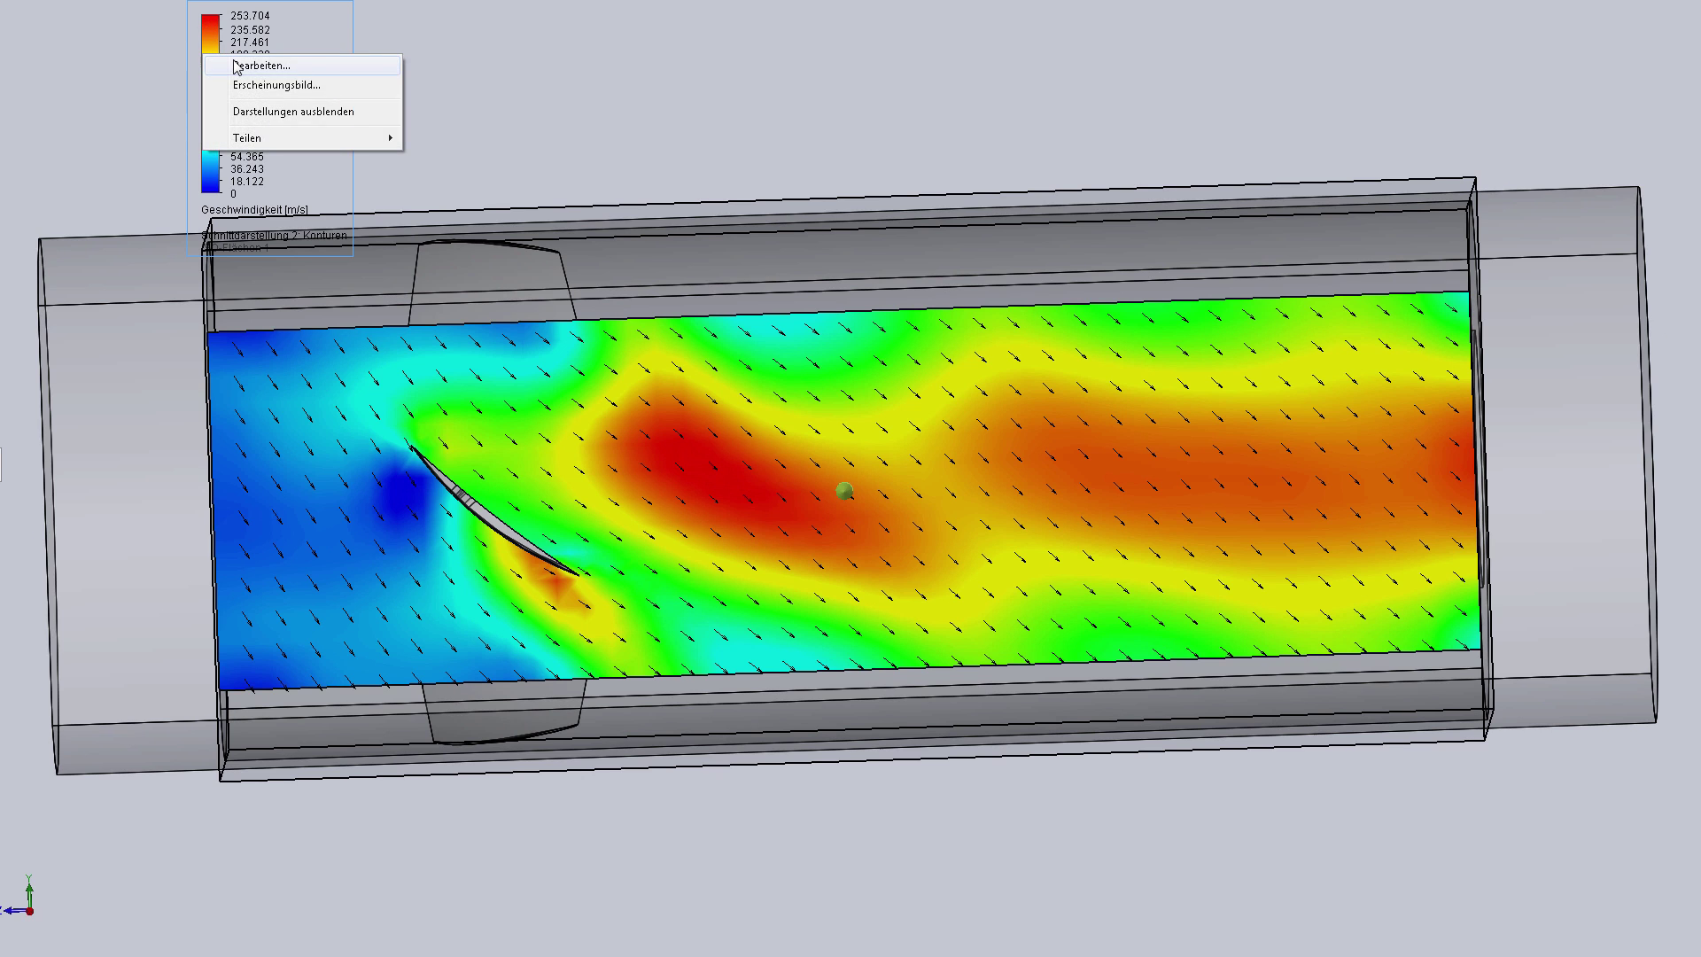
click(257, 65)
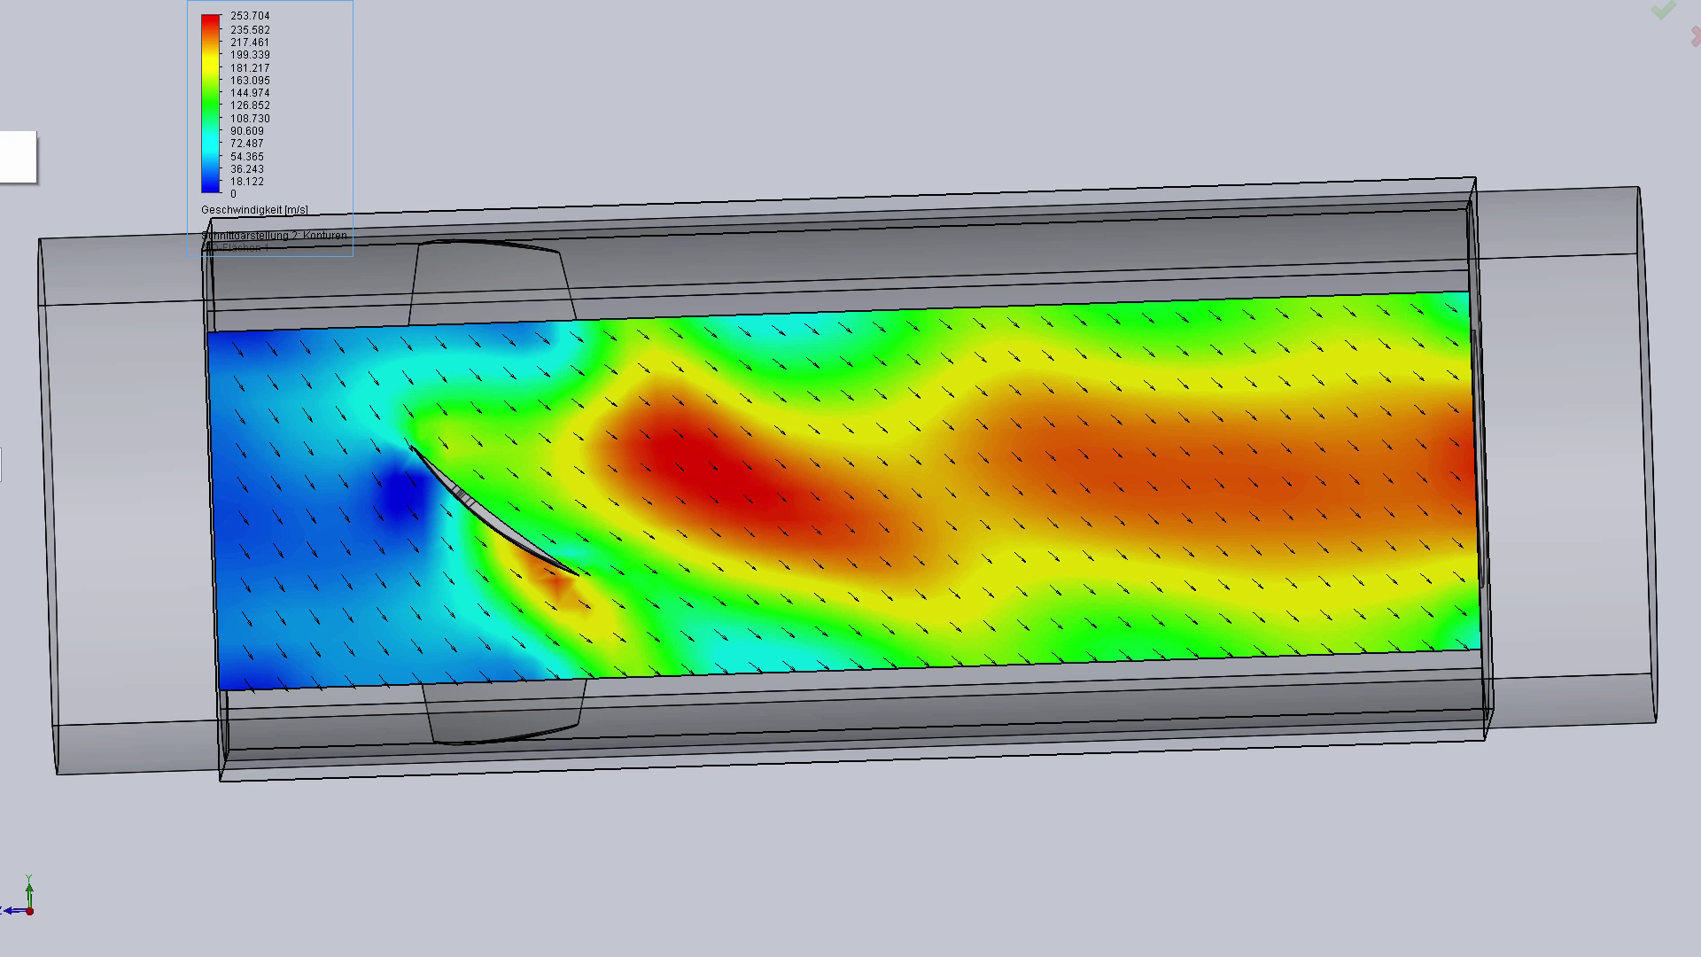
key(Return)
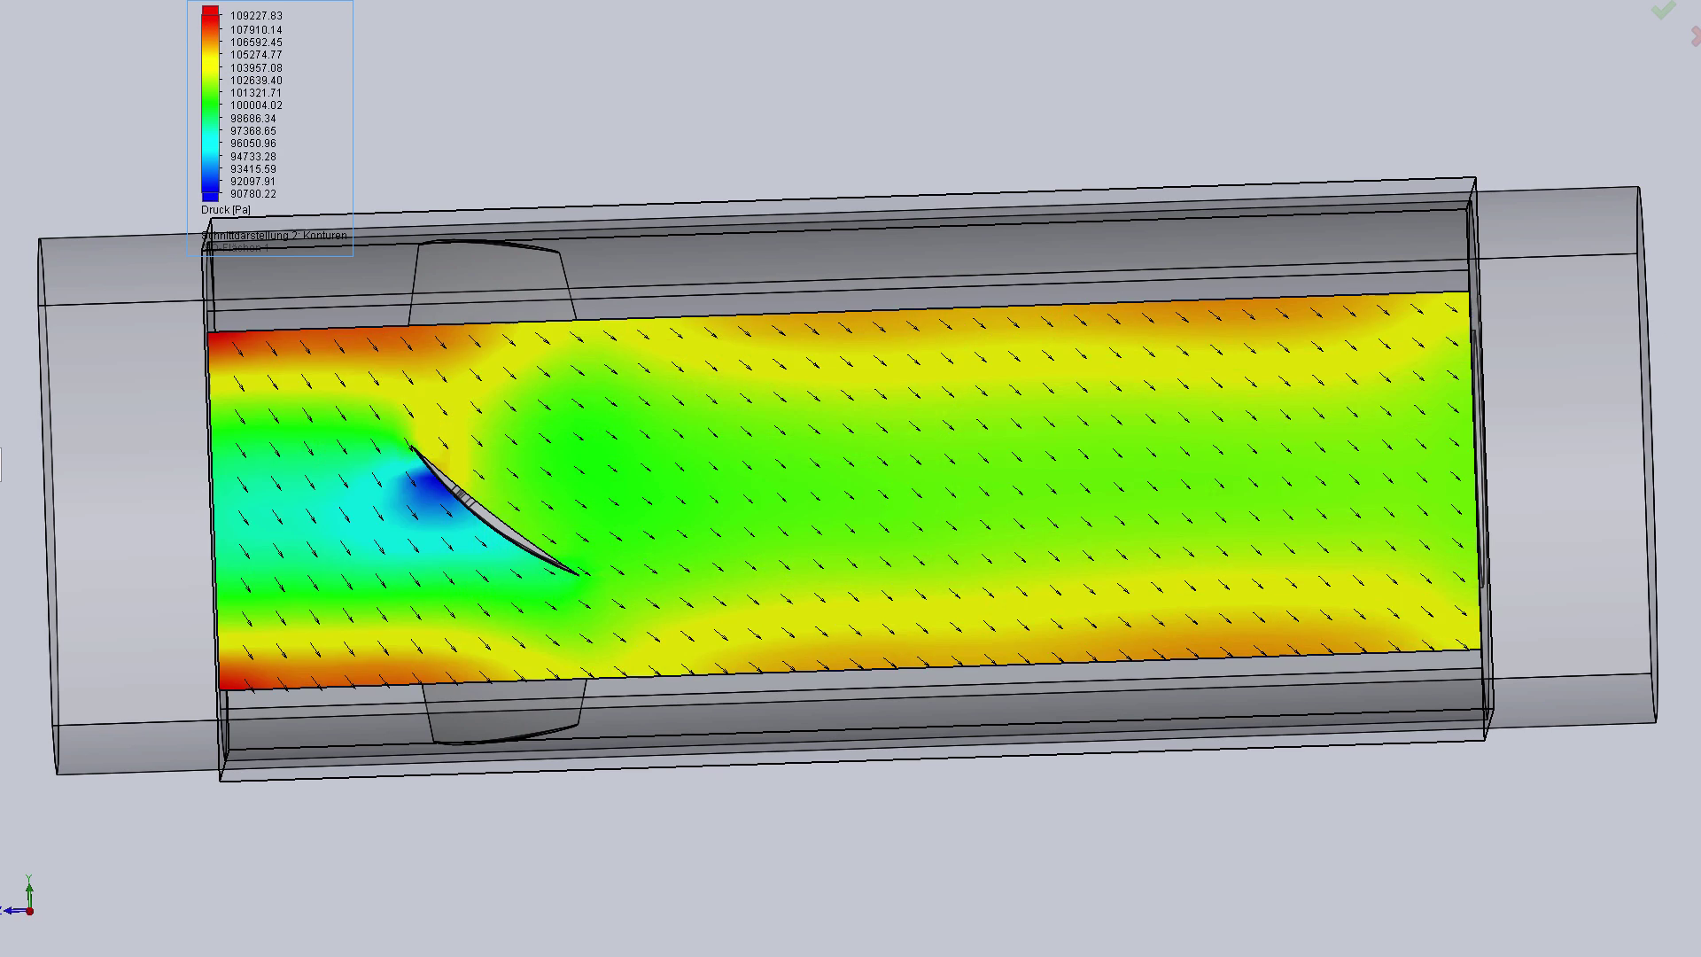
right_click(208, 55)
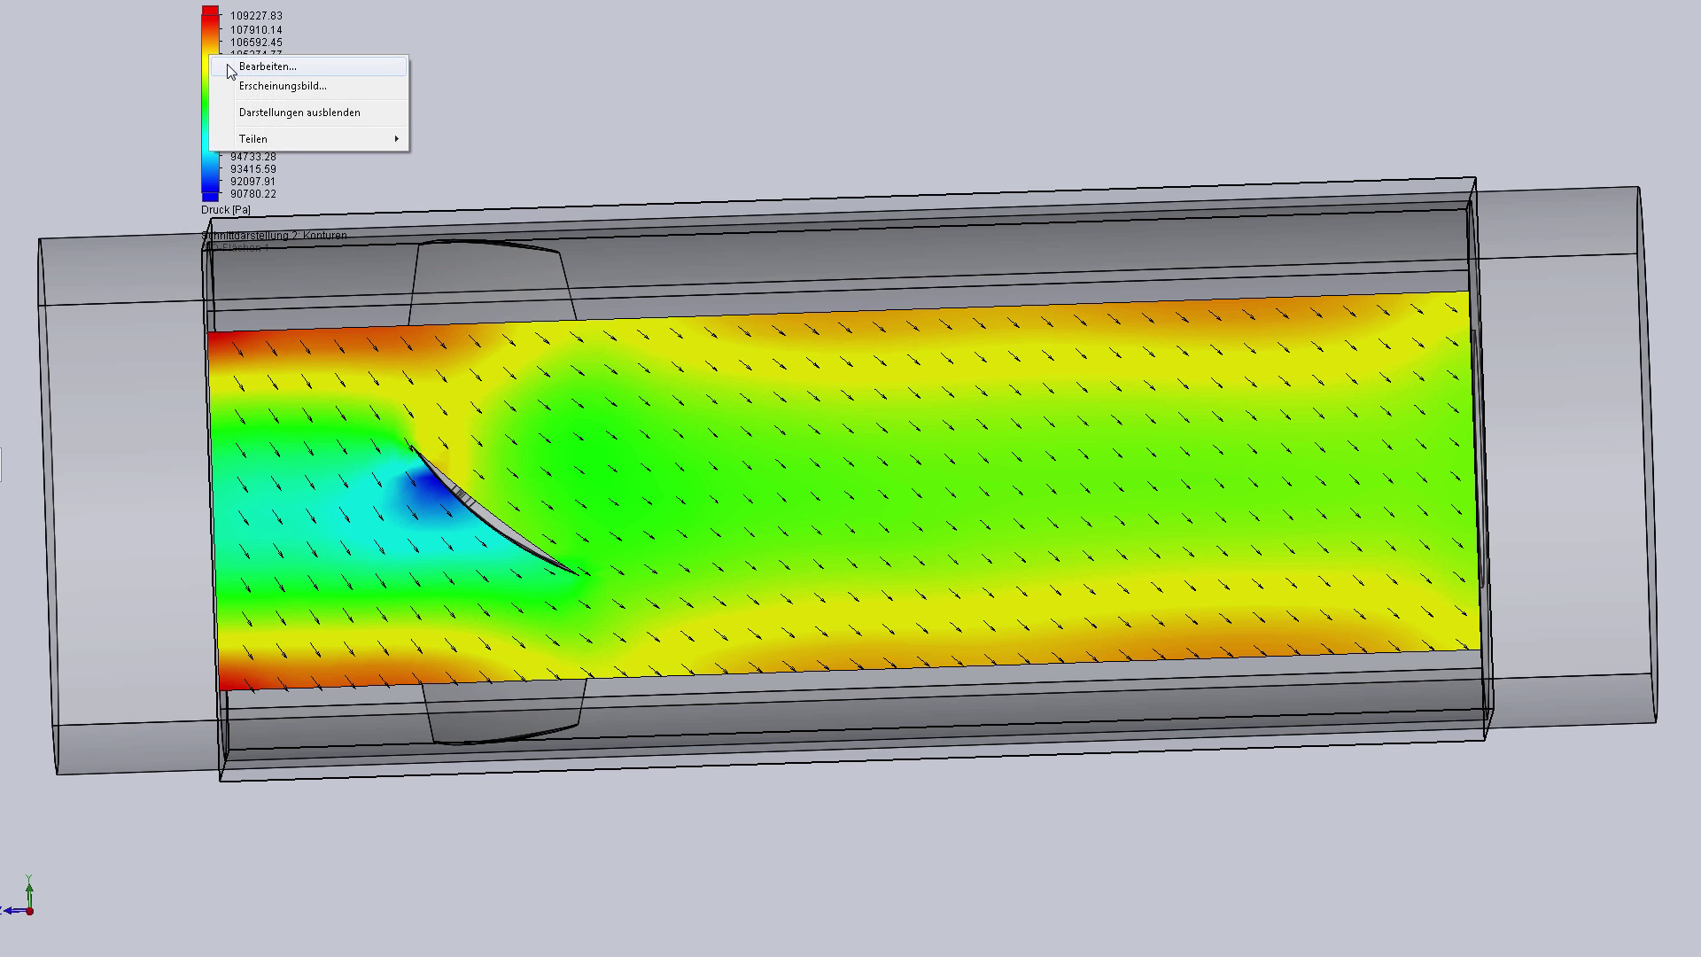
click(228, 68)
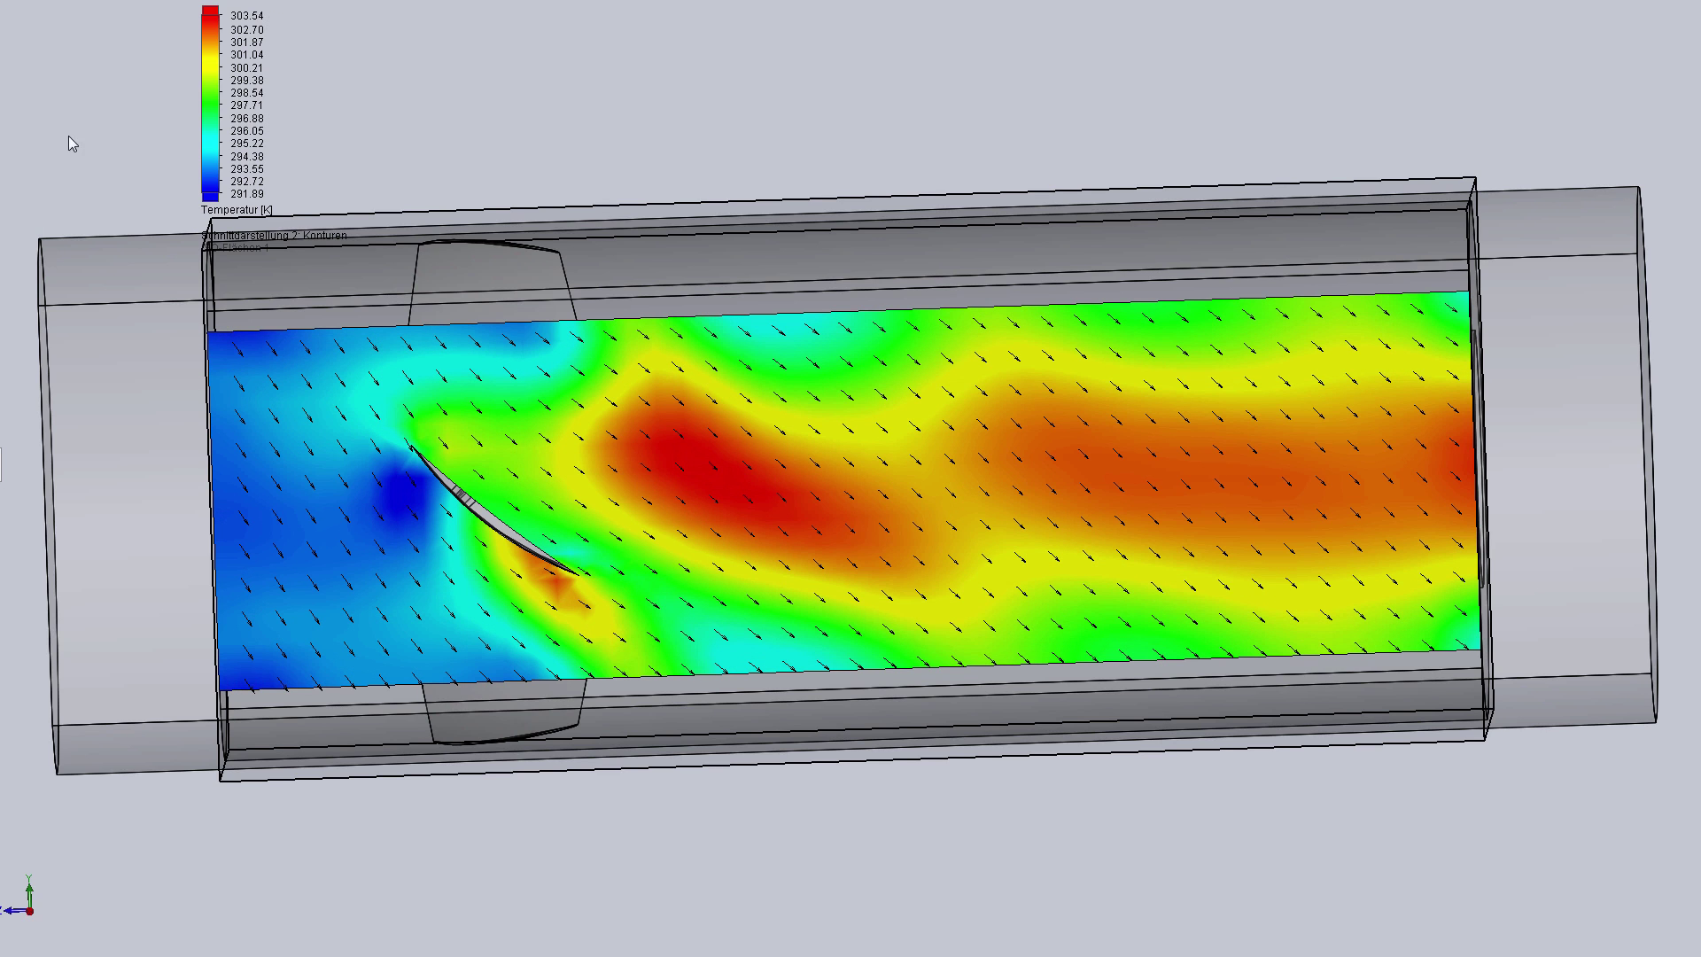
Set the cut plot parameter to Velocity (Z), ranging -144.304 to -78.402 m/s.
right_click(220, 86)
click(232, 106)
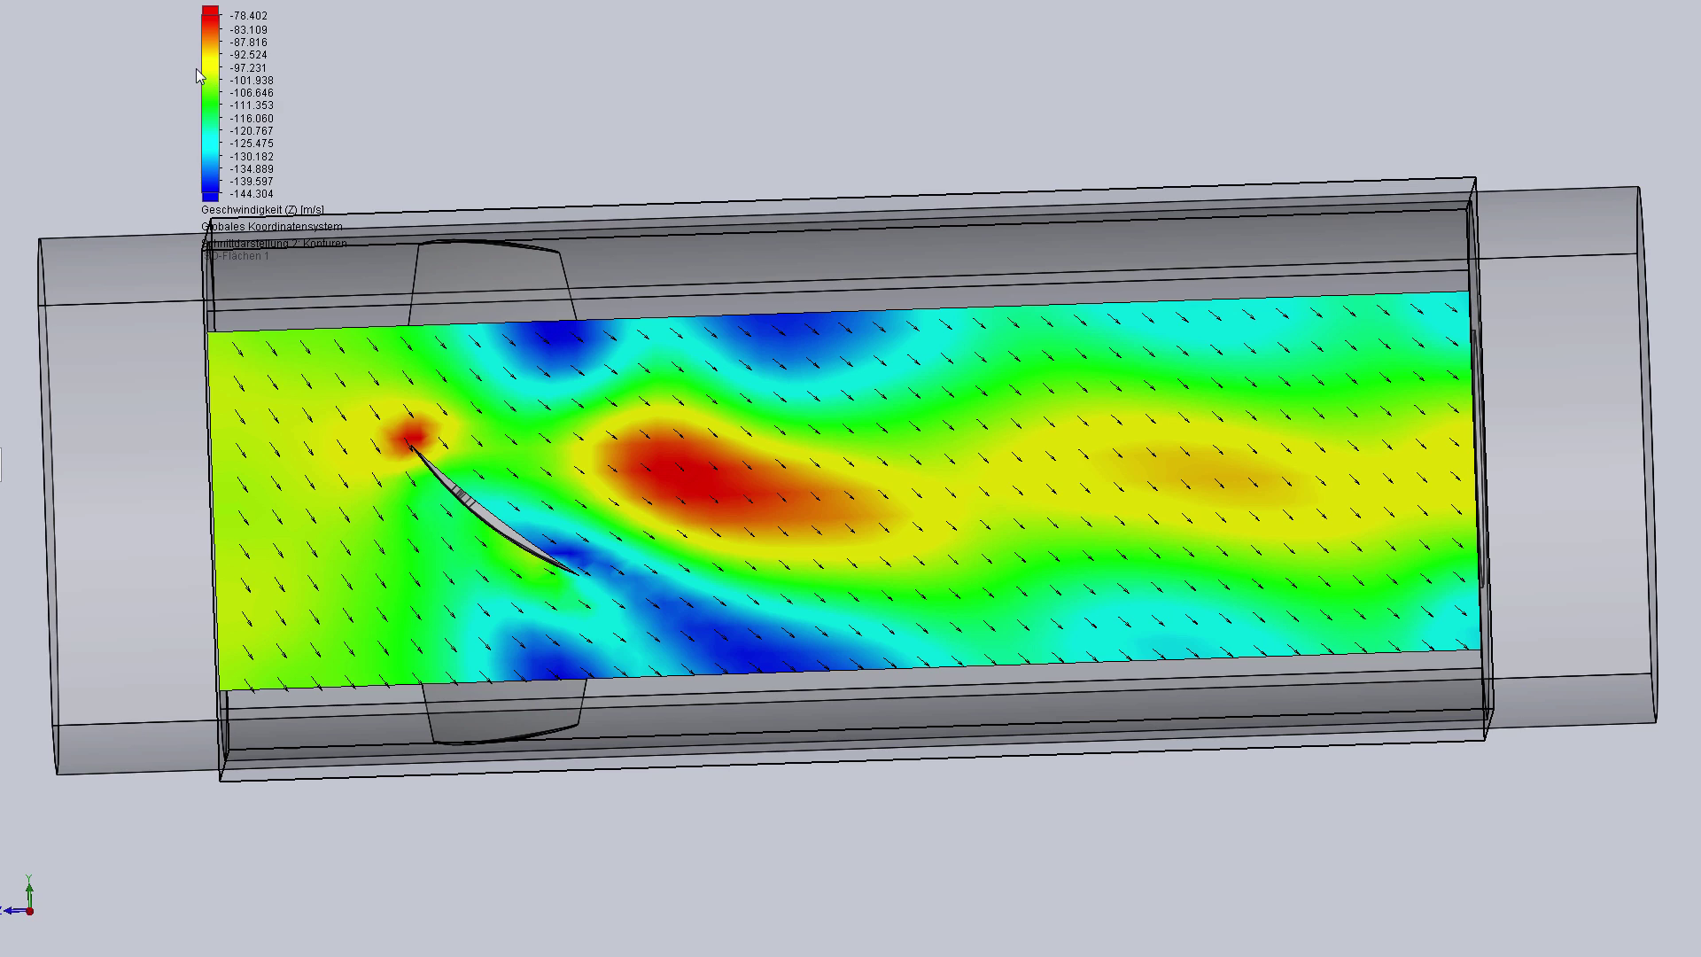
Set the cut plot parameter to Velocity (Y), ranging -253.783 to 255.125 m/s.
right_click(206, 71)
click(230, 90)
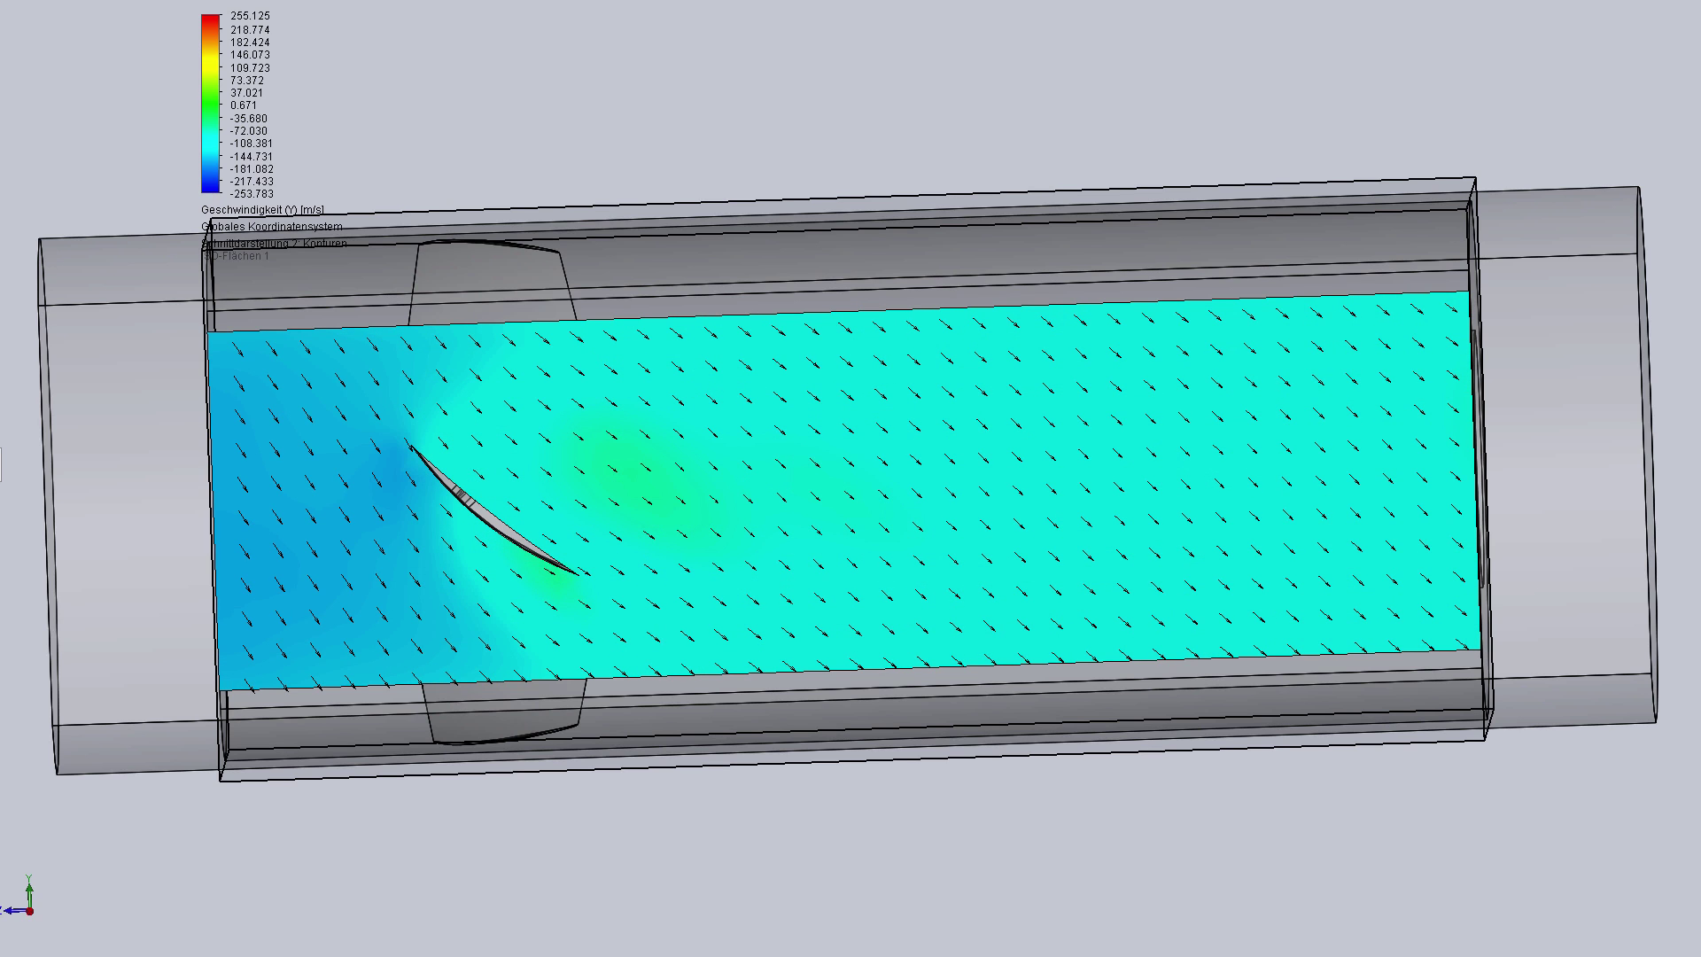
Edit the cut plot to show Druck contours, ranging 90780.22 to 109227.83.
right_click(210, 76)
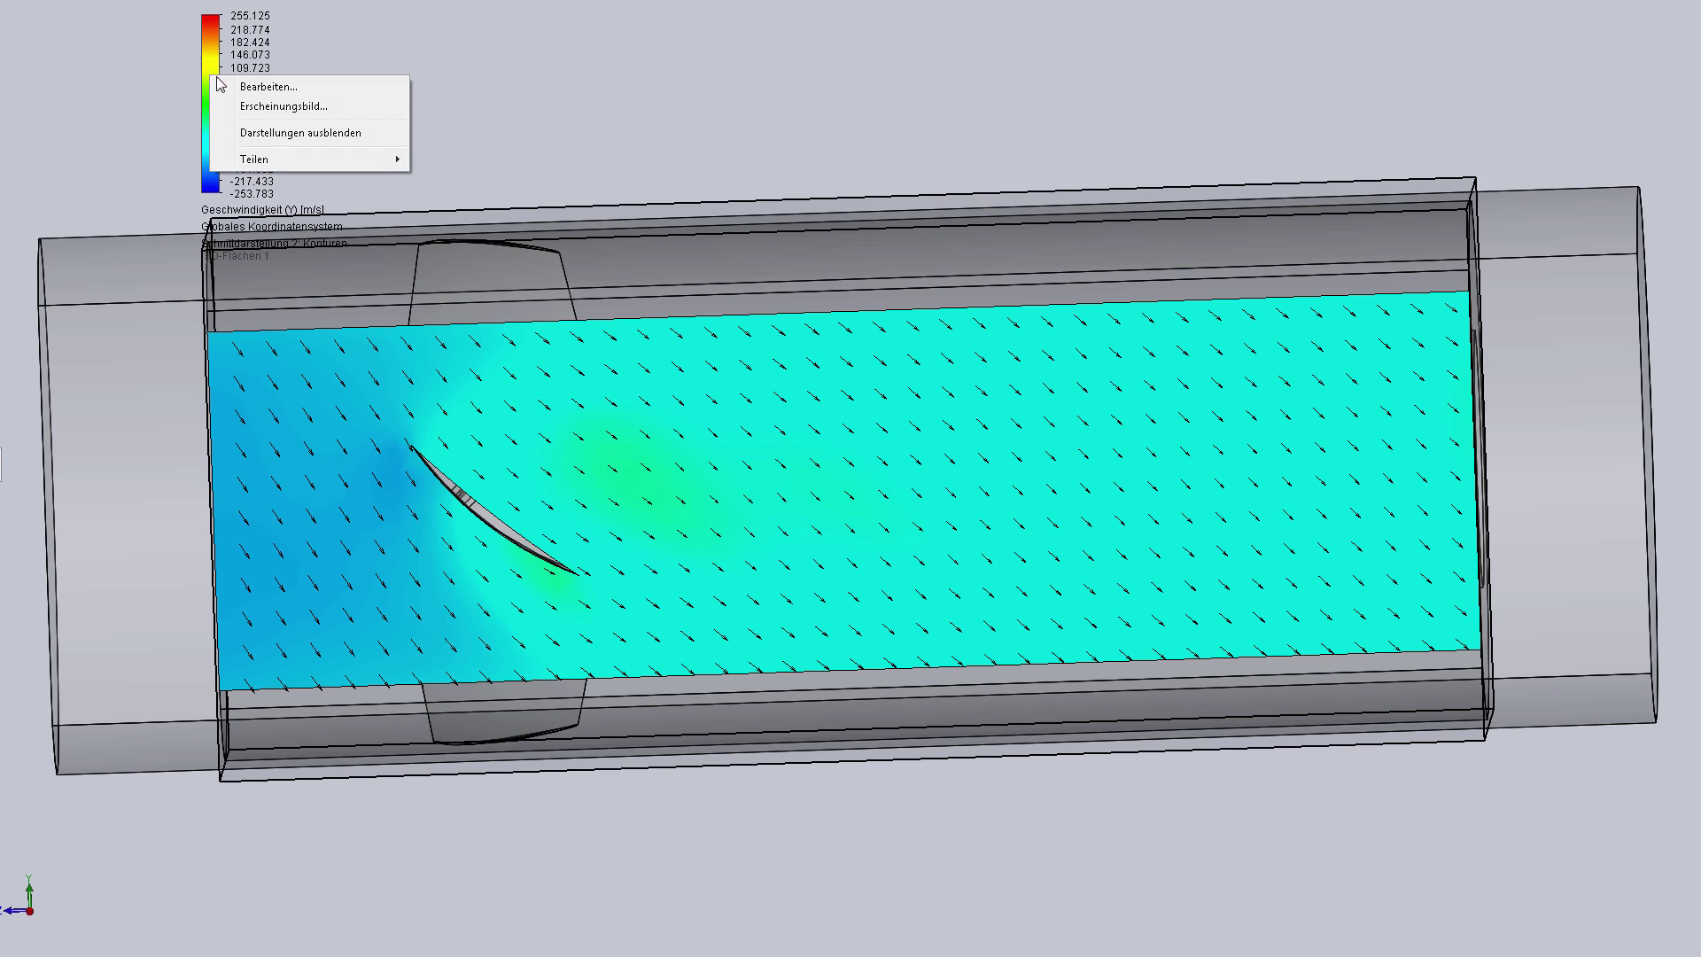
click(228, 81)
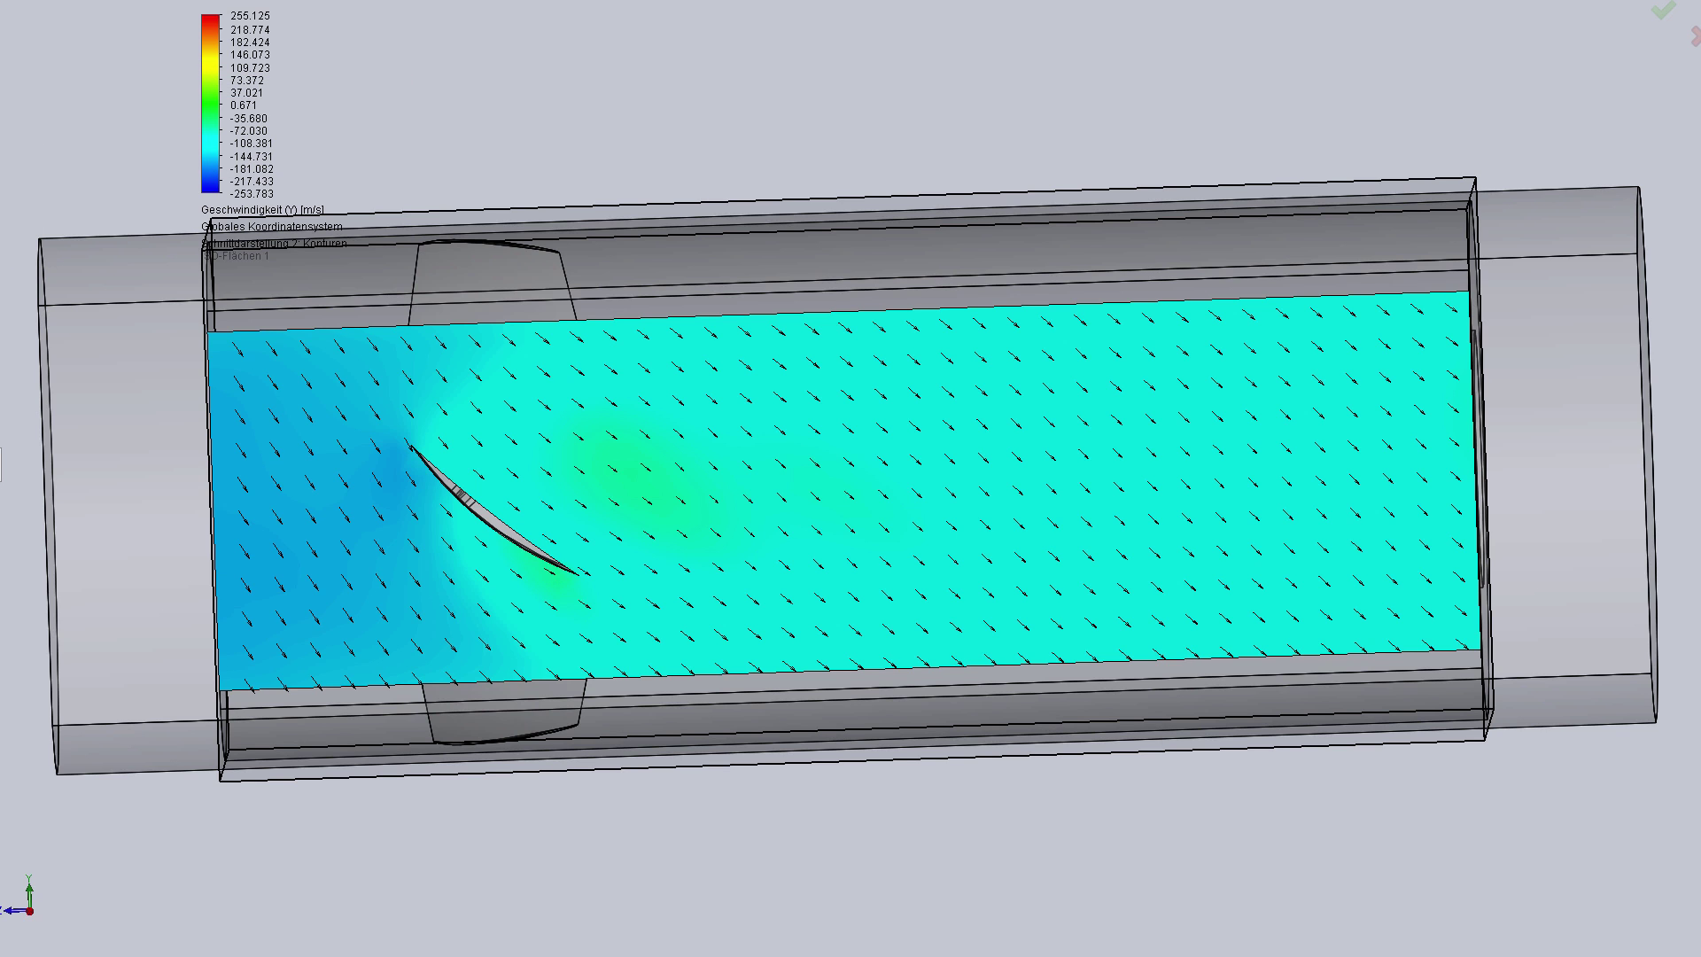
right_click(2, 430)
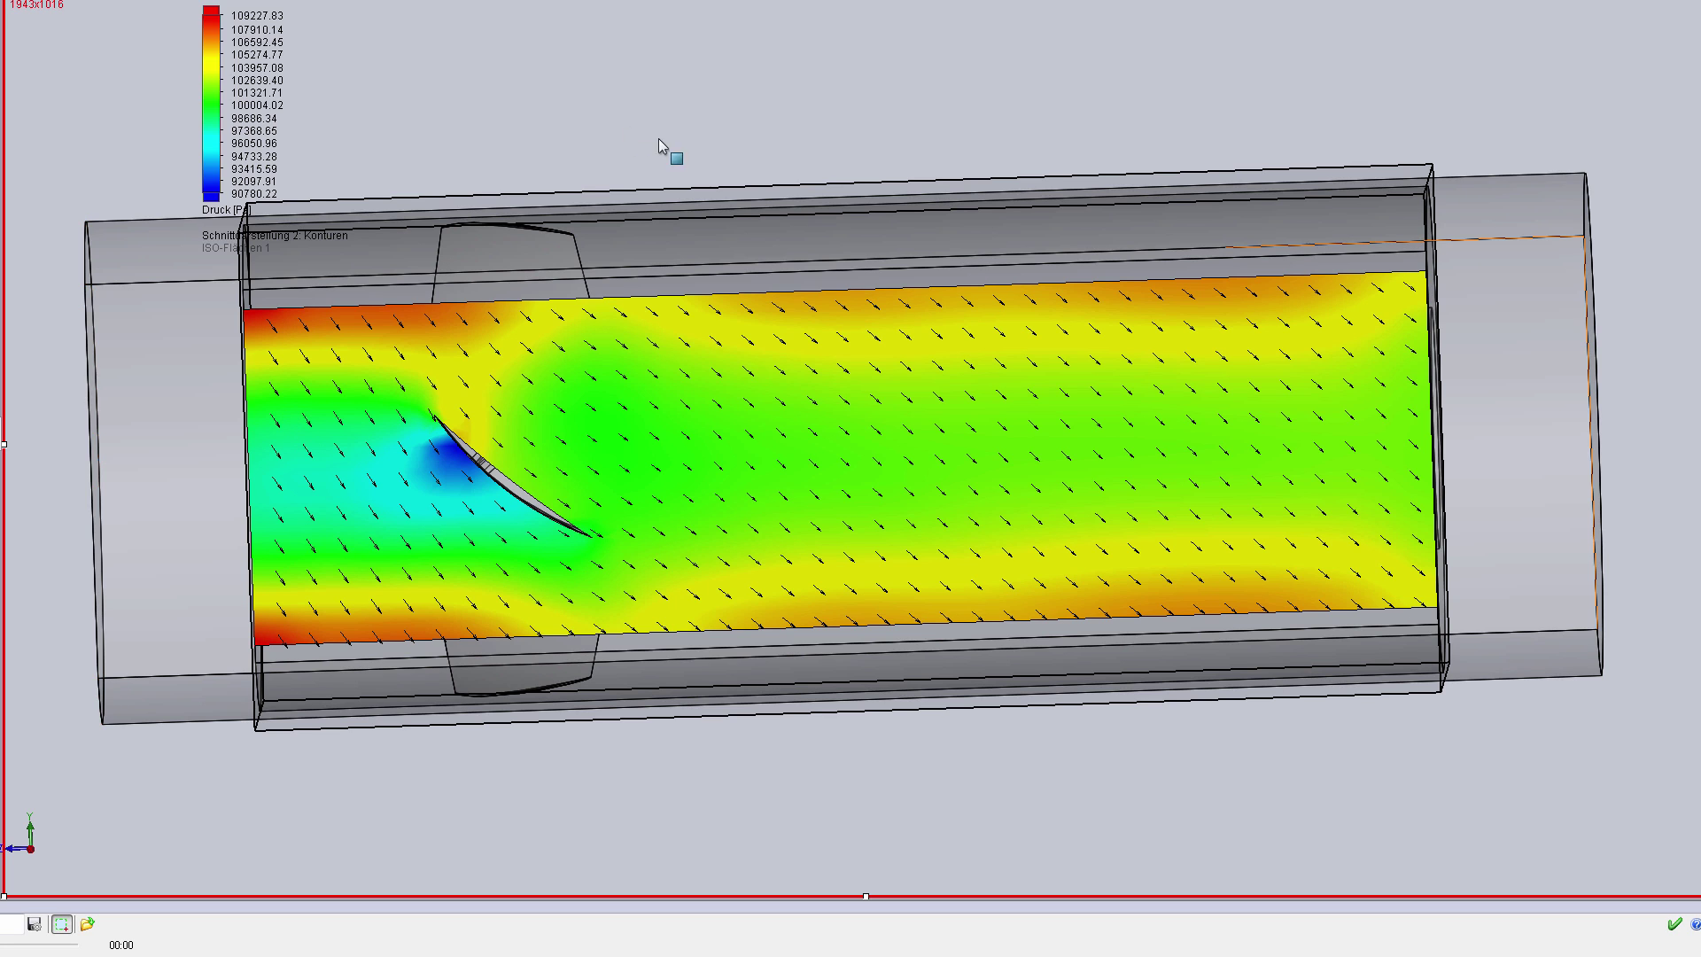
Edit the cut plot parameter to Temperatur, ranging 291.89 to 303.54 K.
right_click(217, 101)
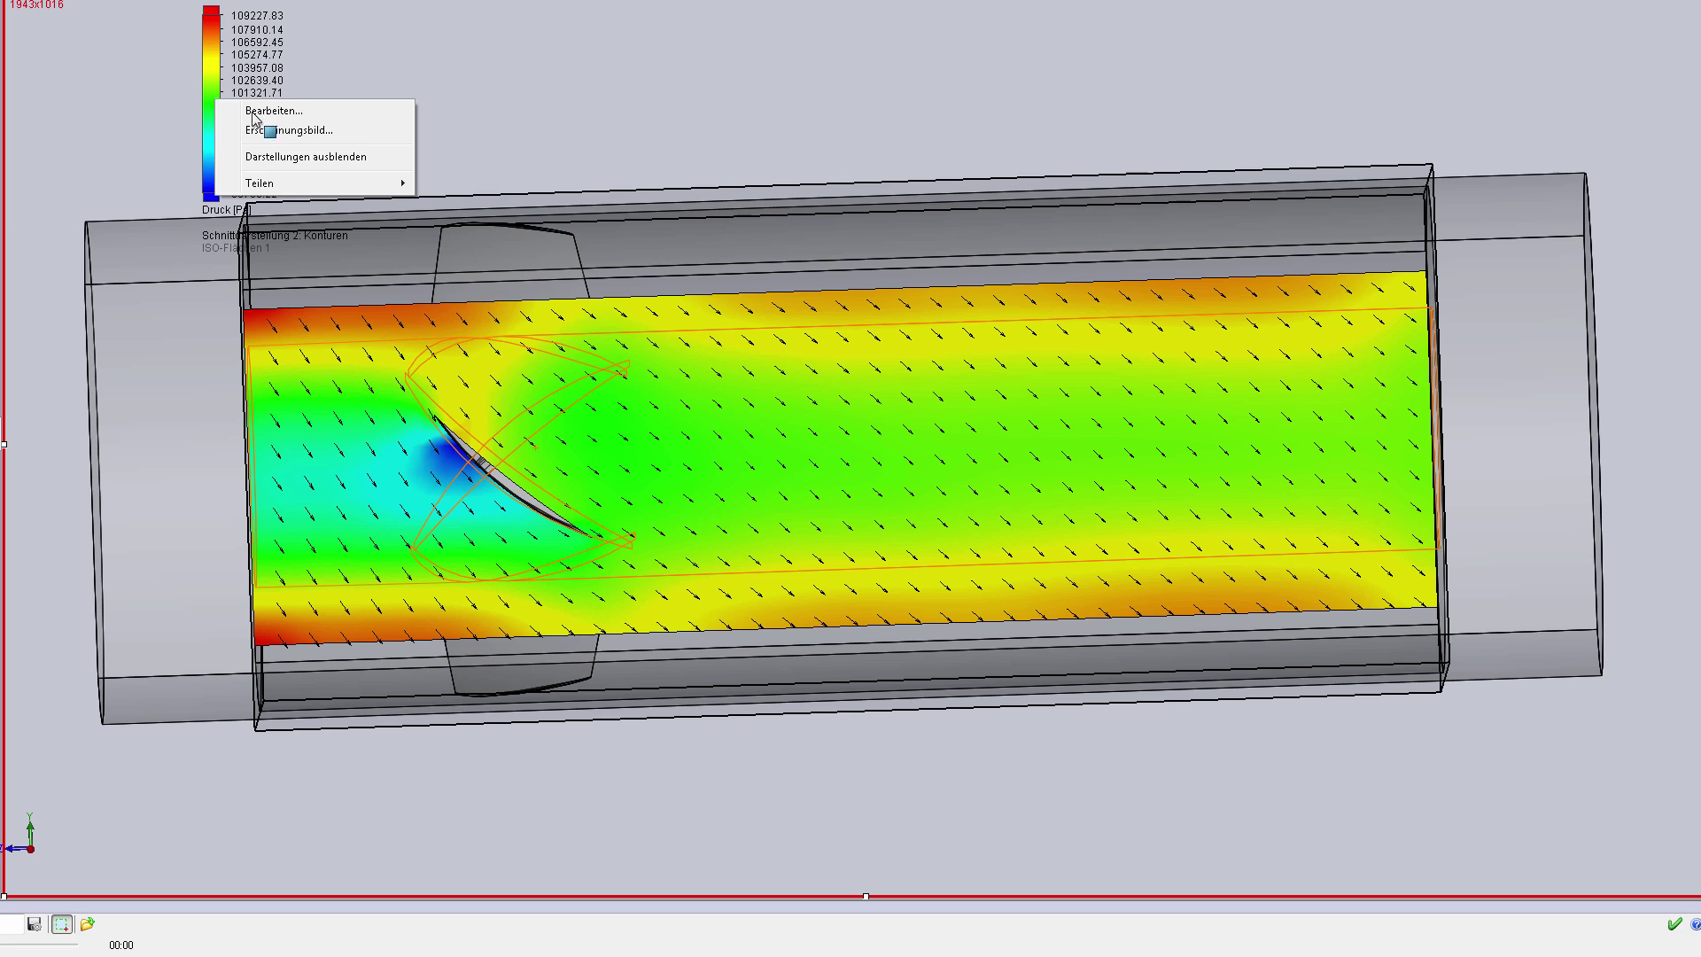
click(276, 110)
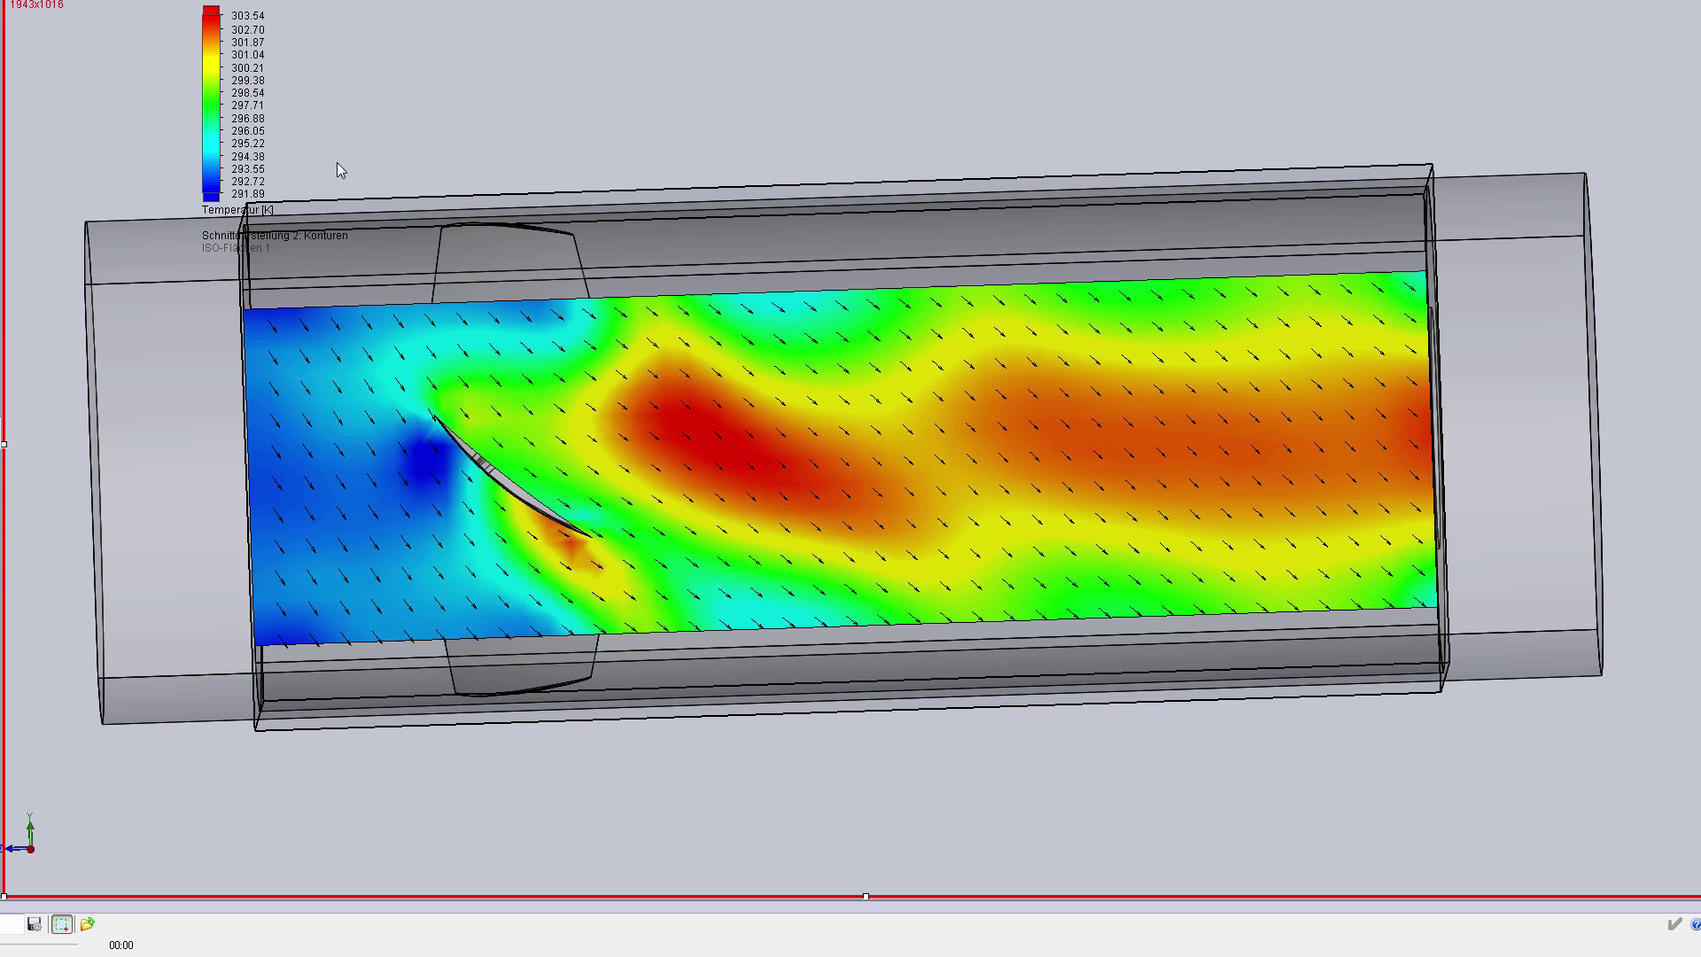
Edit the cut plot parameter to Geschwindigkeit, ranging 106.355 to 235.477 m/s.
right_click(208, 128)
click(51, 167)
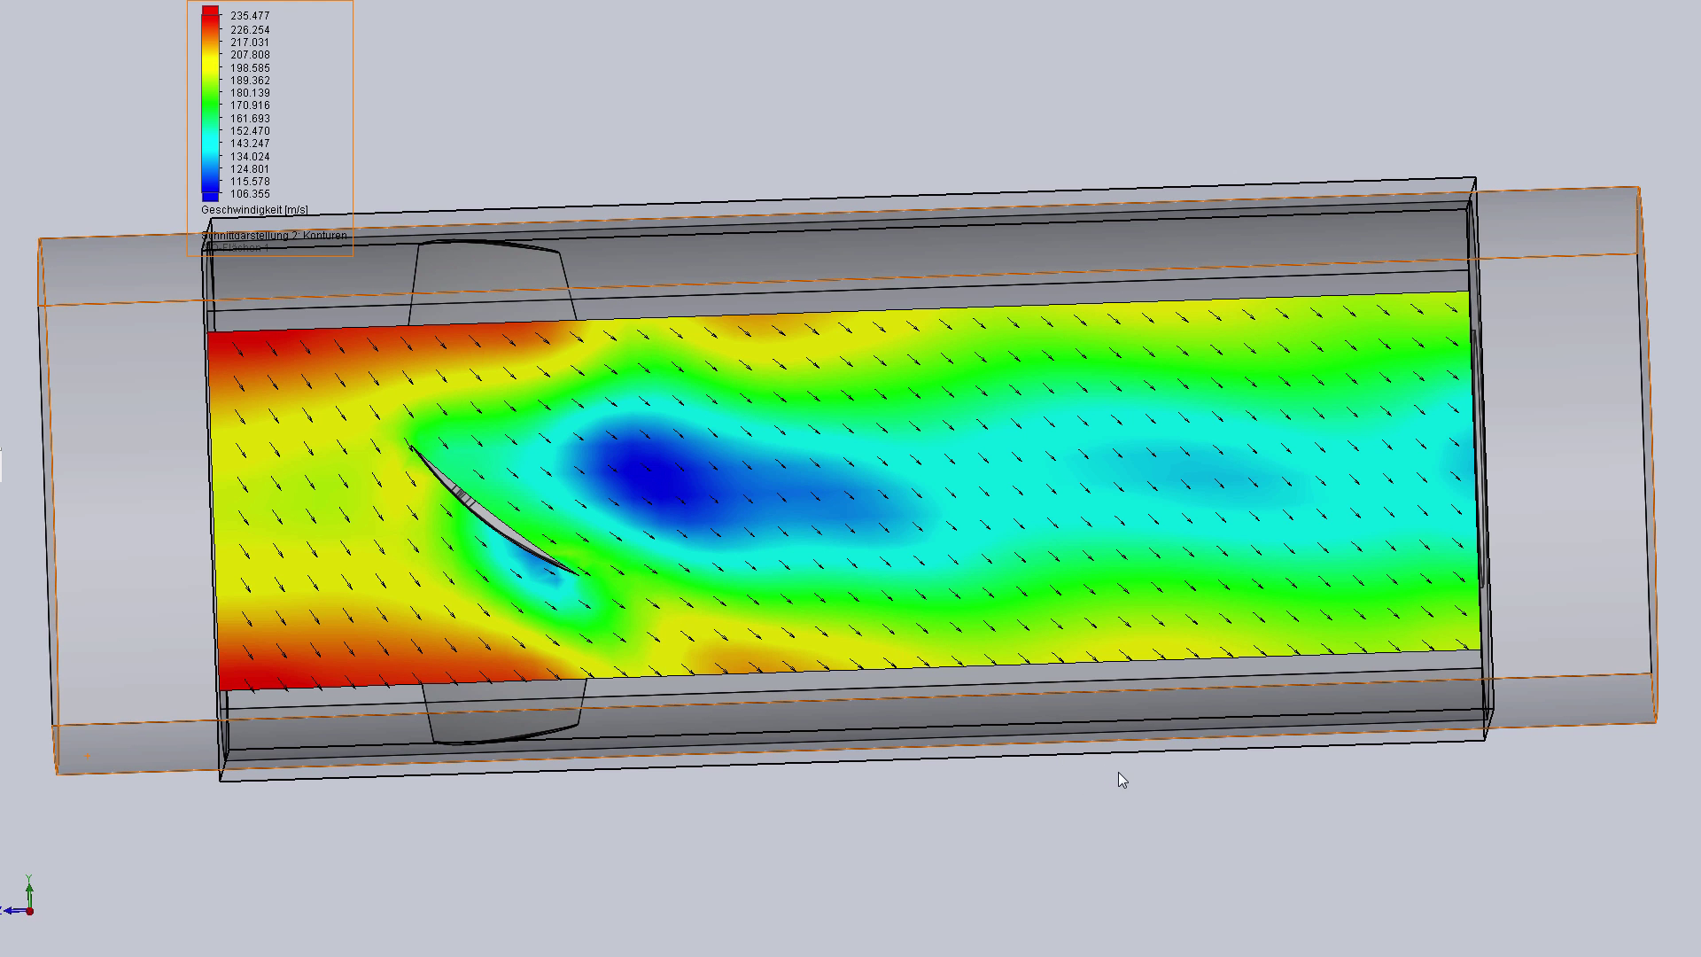
Zoom out, level the pipe, and snap to the side view with Ctrl+4.
scroll(1118, 773, up, 3)
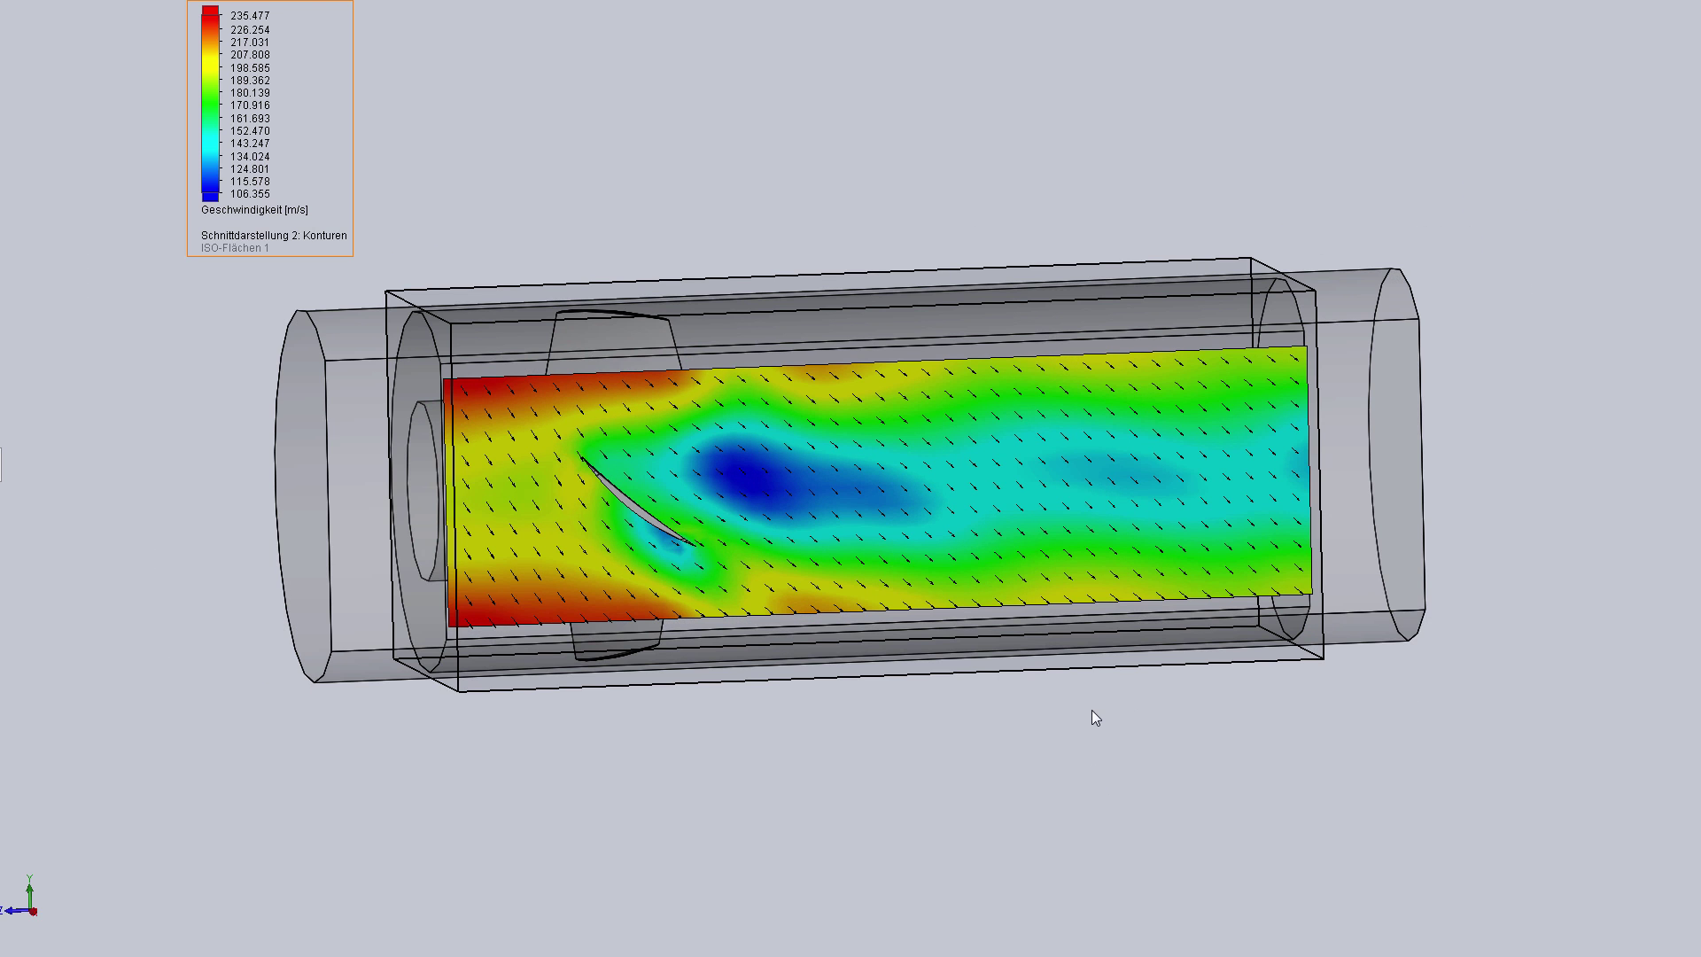
mouse_move(1088, 711)
middle_down()
mouse_move(1072, 717)
mouse_move(832, 483)
middle_up()
key(ctrl+4)
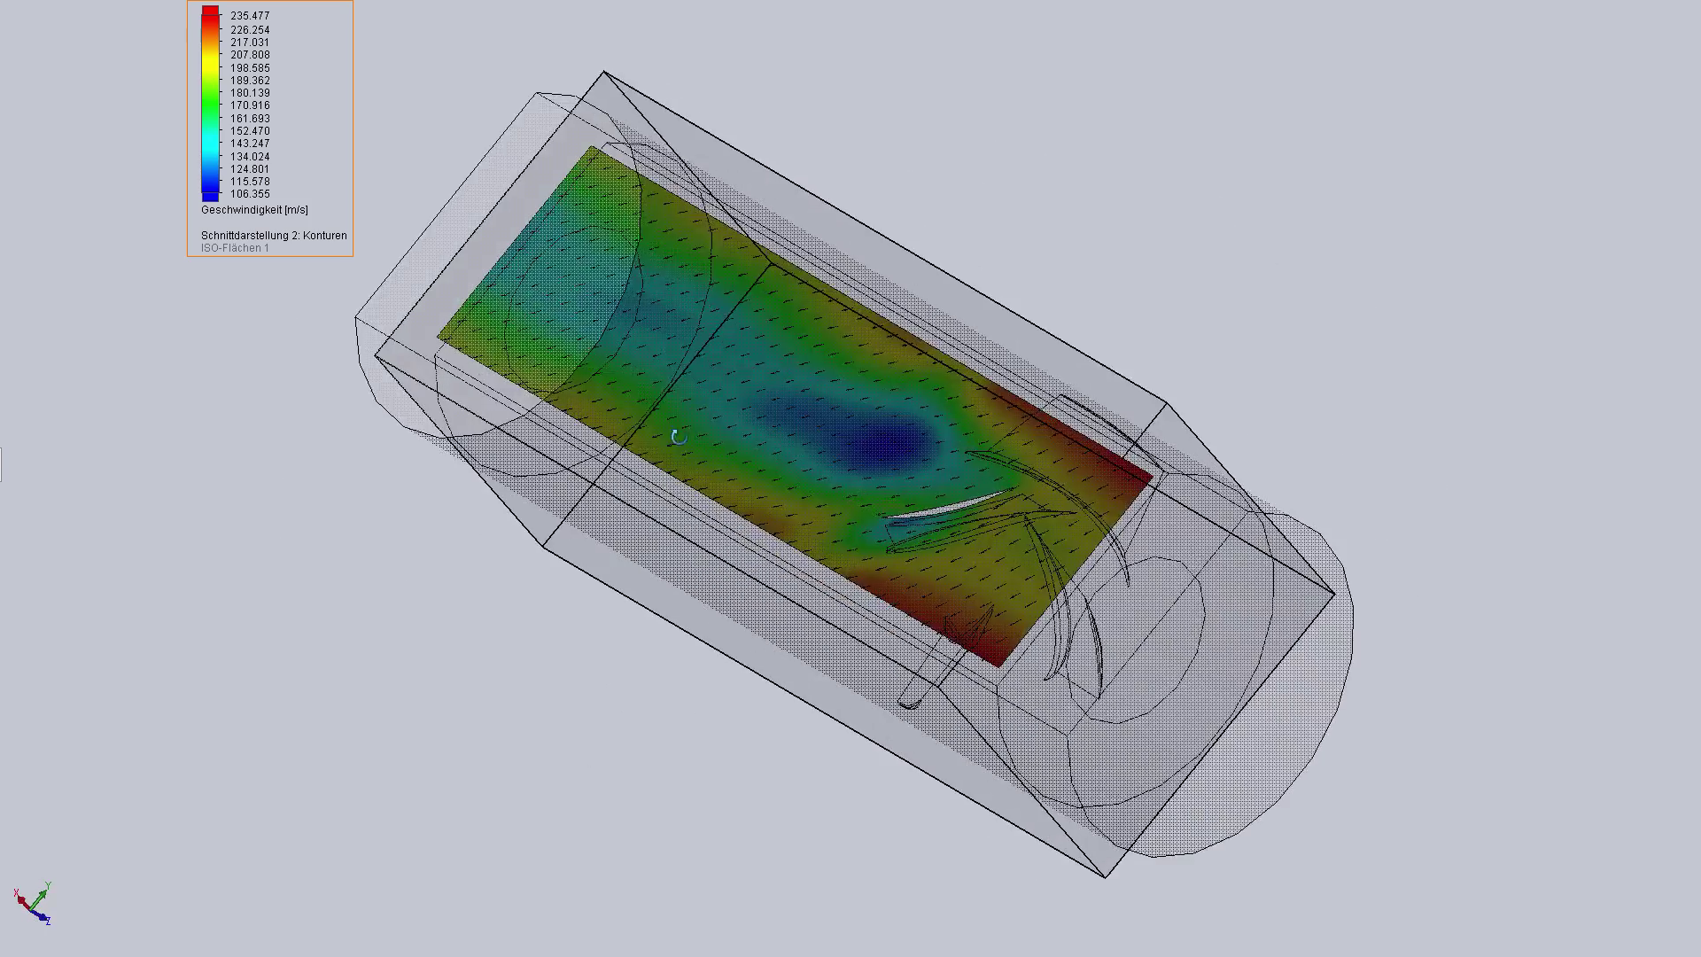
Edit the cut plot parameter to Geschwindigkeit (Z), ranging -144.304 to -78.402 m/s.
right_click(208, 116)
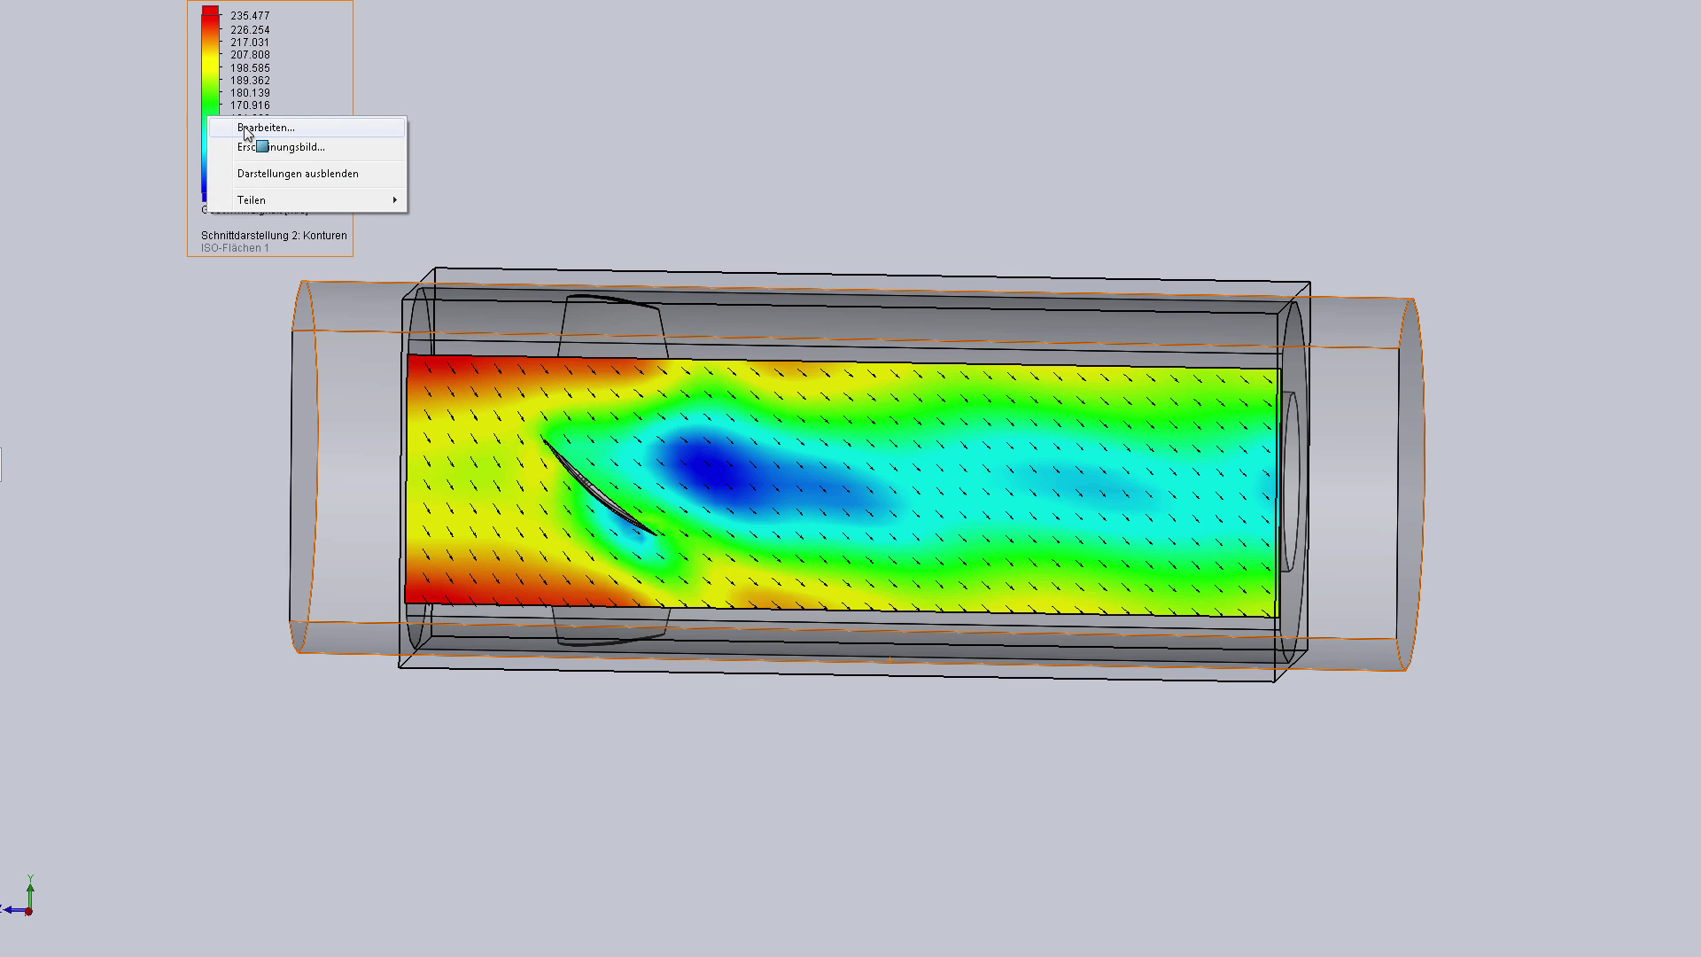
click(240, 147)
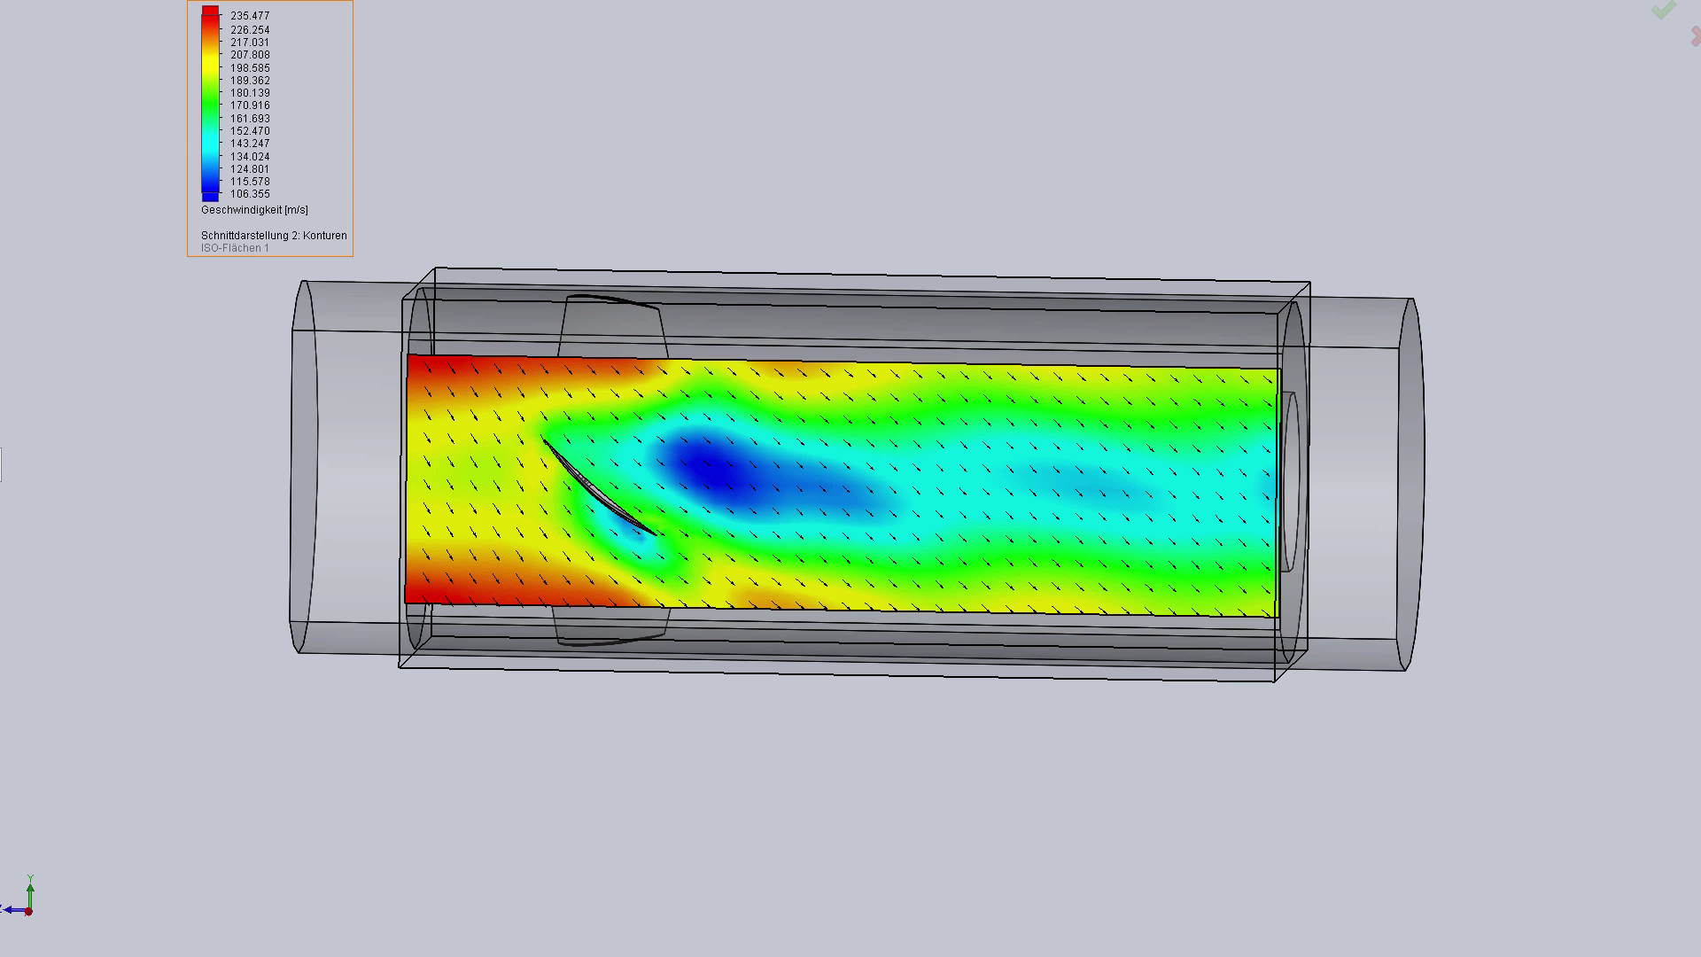
key(Return)
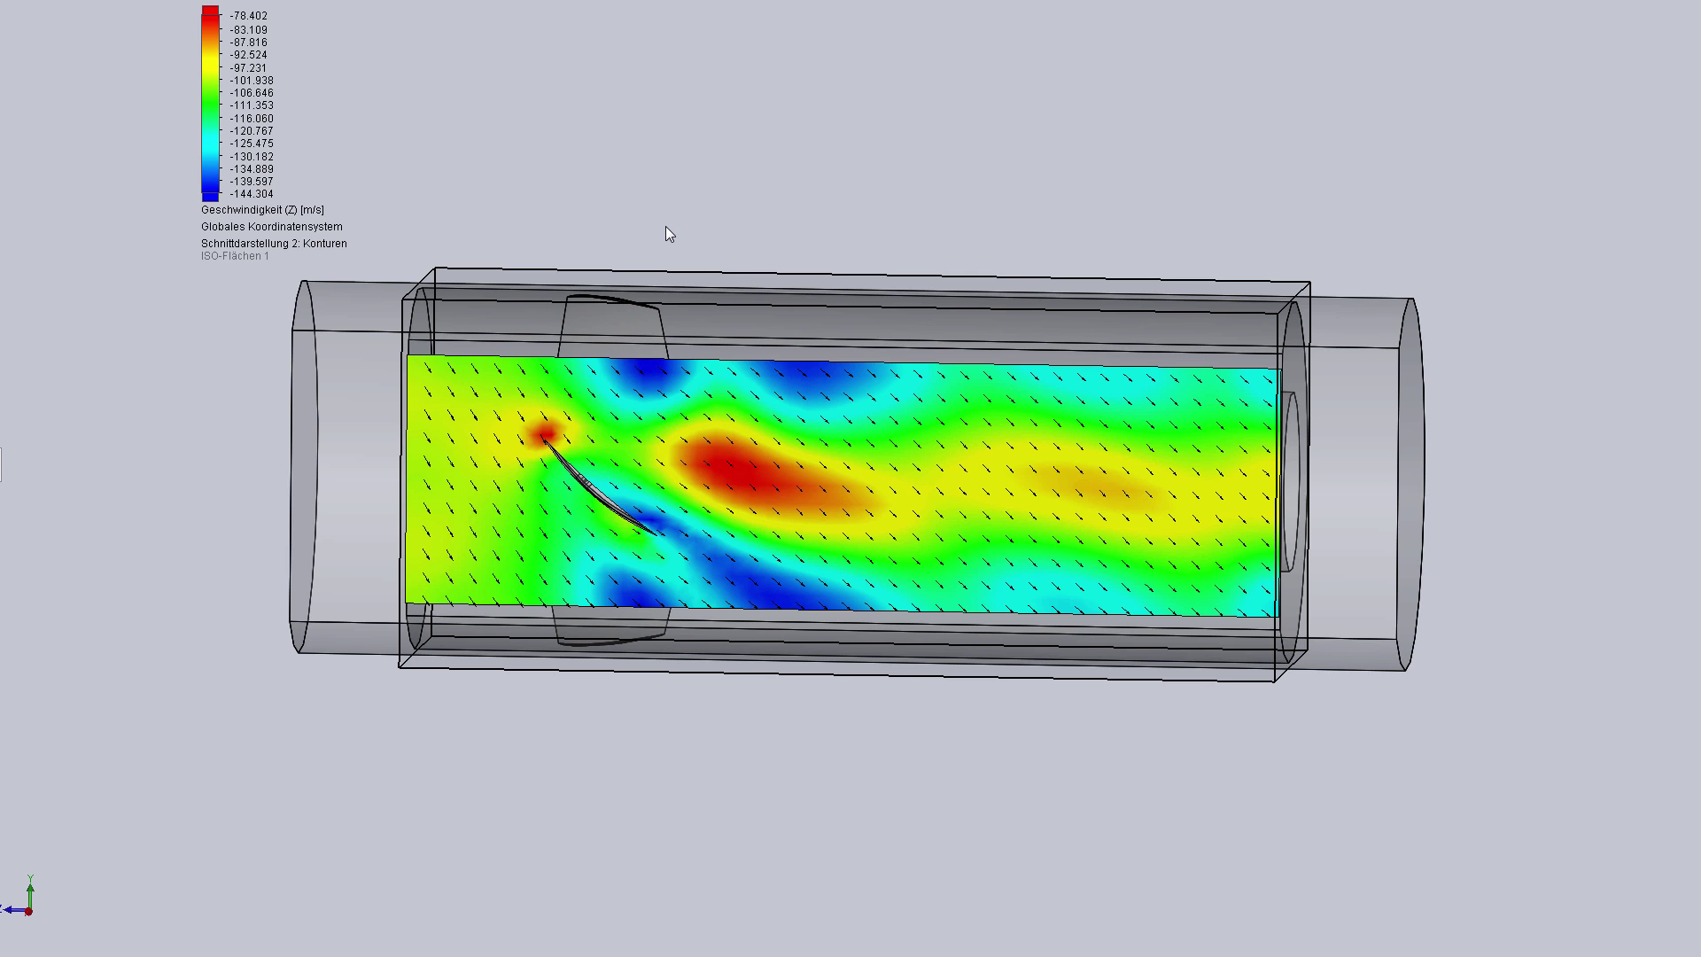
Hide the Z-velocity cut plot and legend with Darstellungen ausblenden, leaving the transparent pipe.
scroll(771, 237, down, 2)
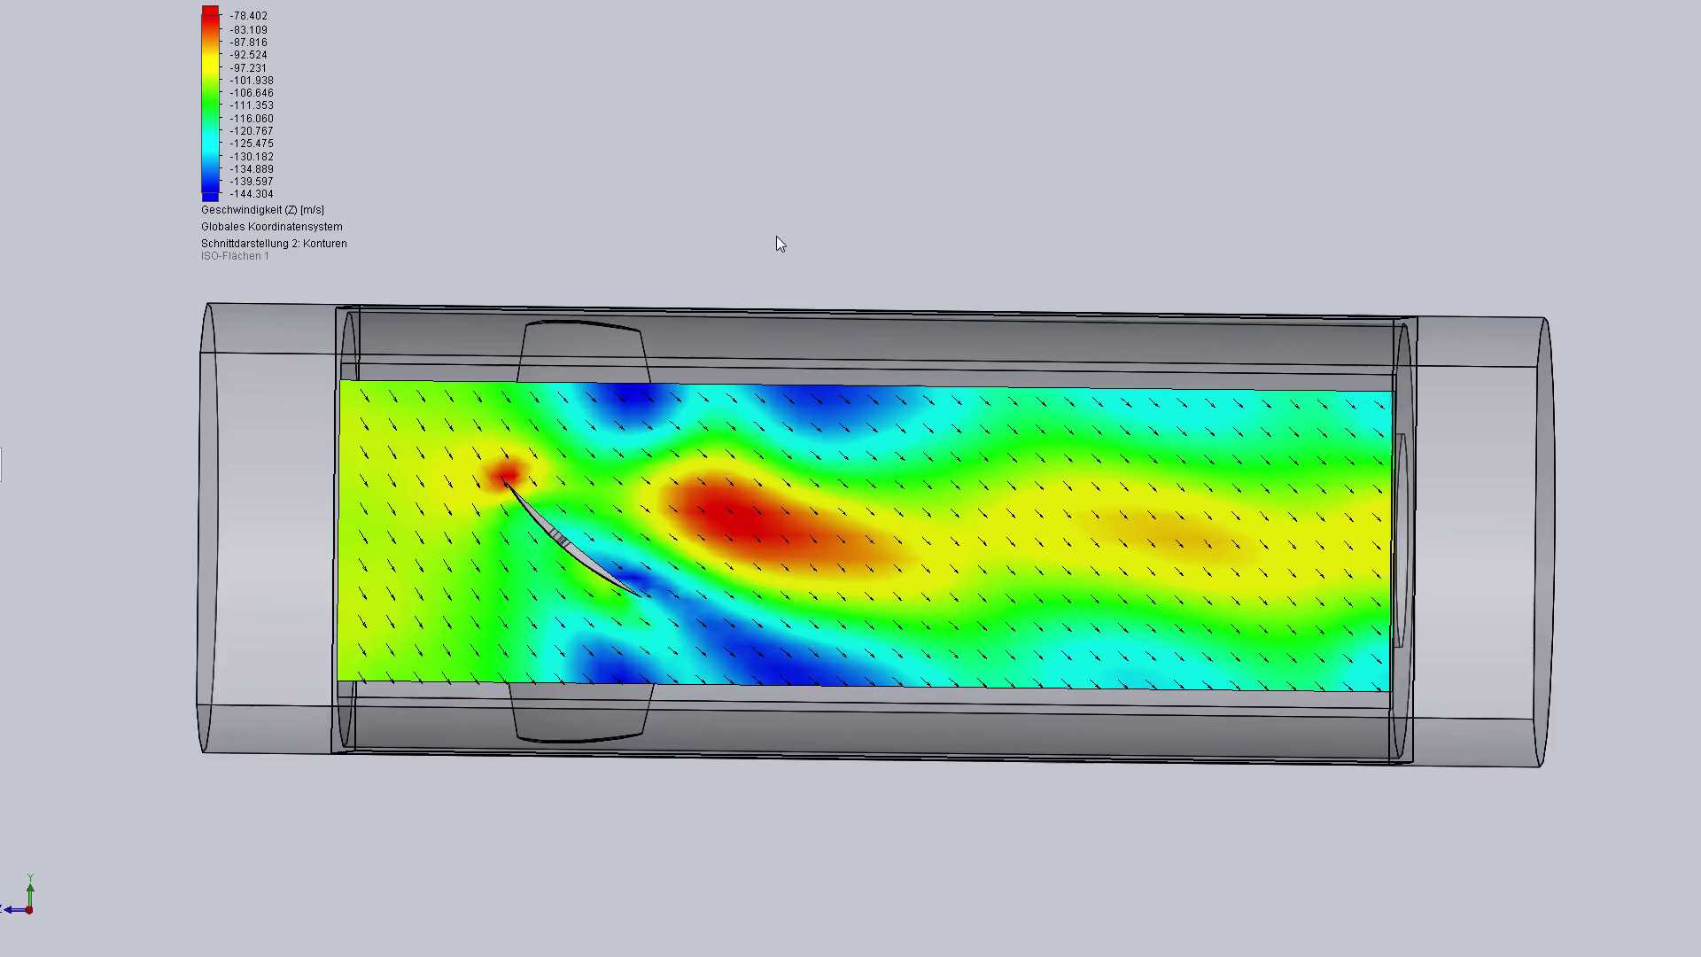
scroll(764, 227, down, 1)
scroll(764, 227, up, 3)
middle_drag(764, 227, 763, 272)
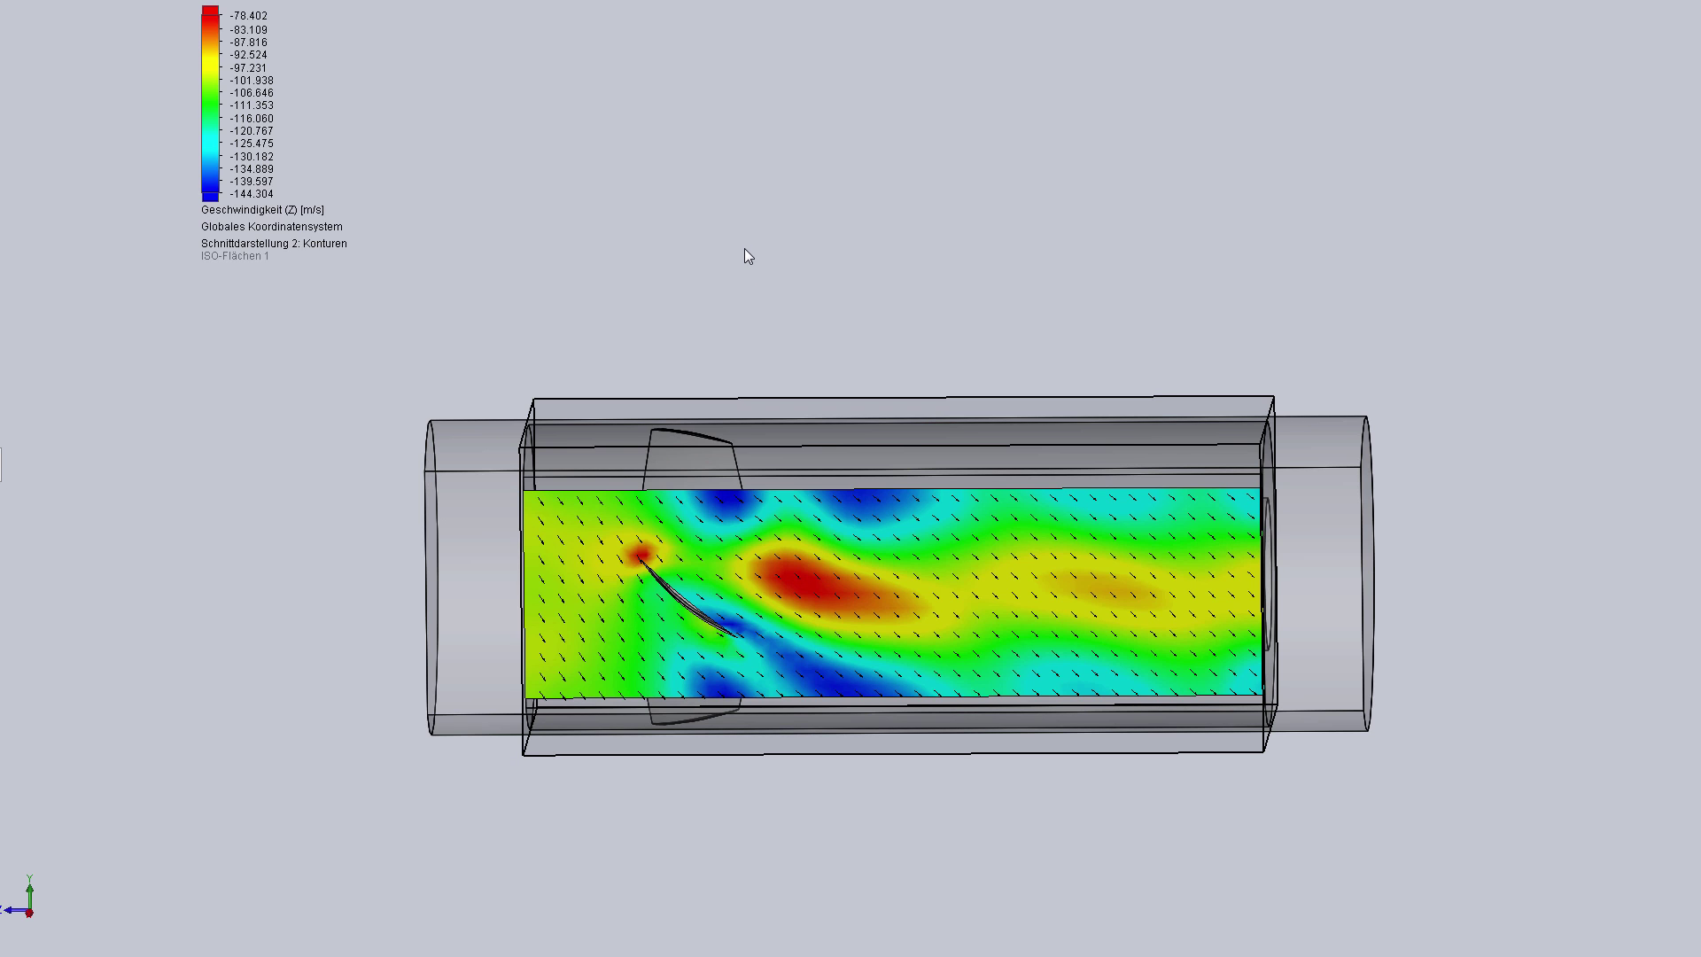
mouse_move(792, 284)
middle_down()
mouse_move(703, 206)
mouse_move(863, 237)
middle_up()
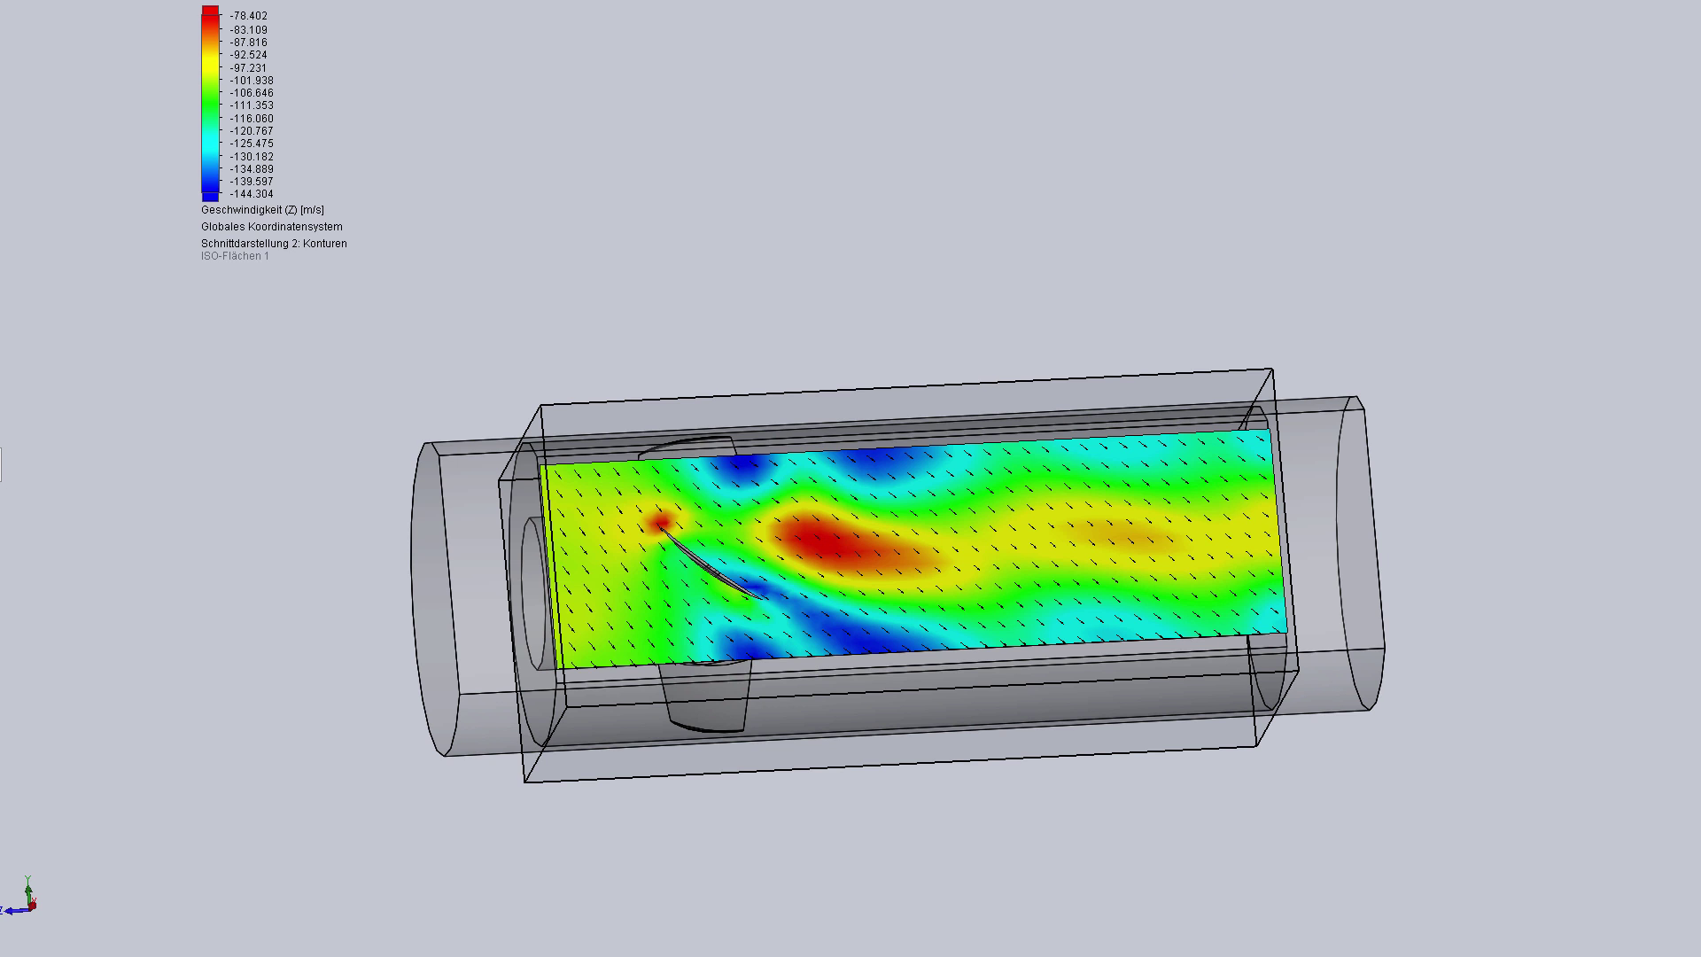
click(53, 467)
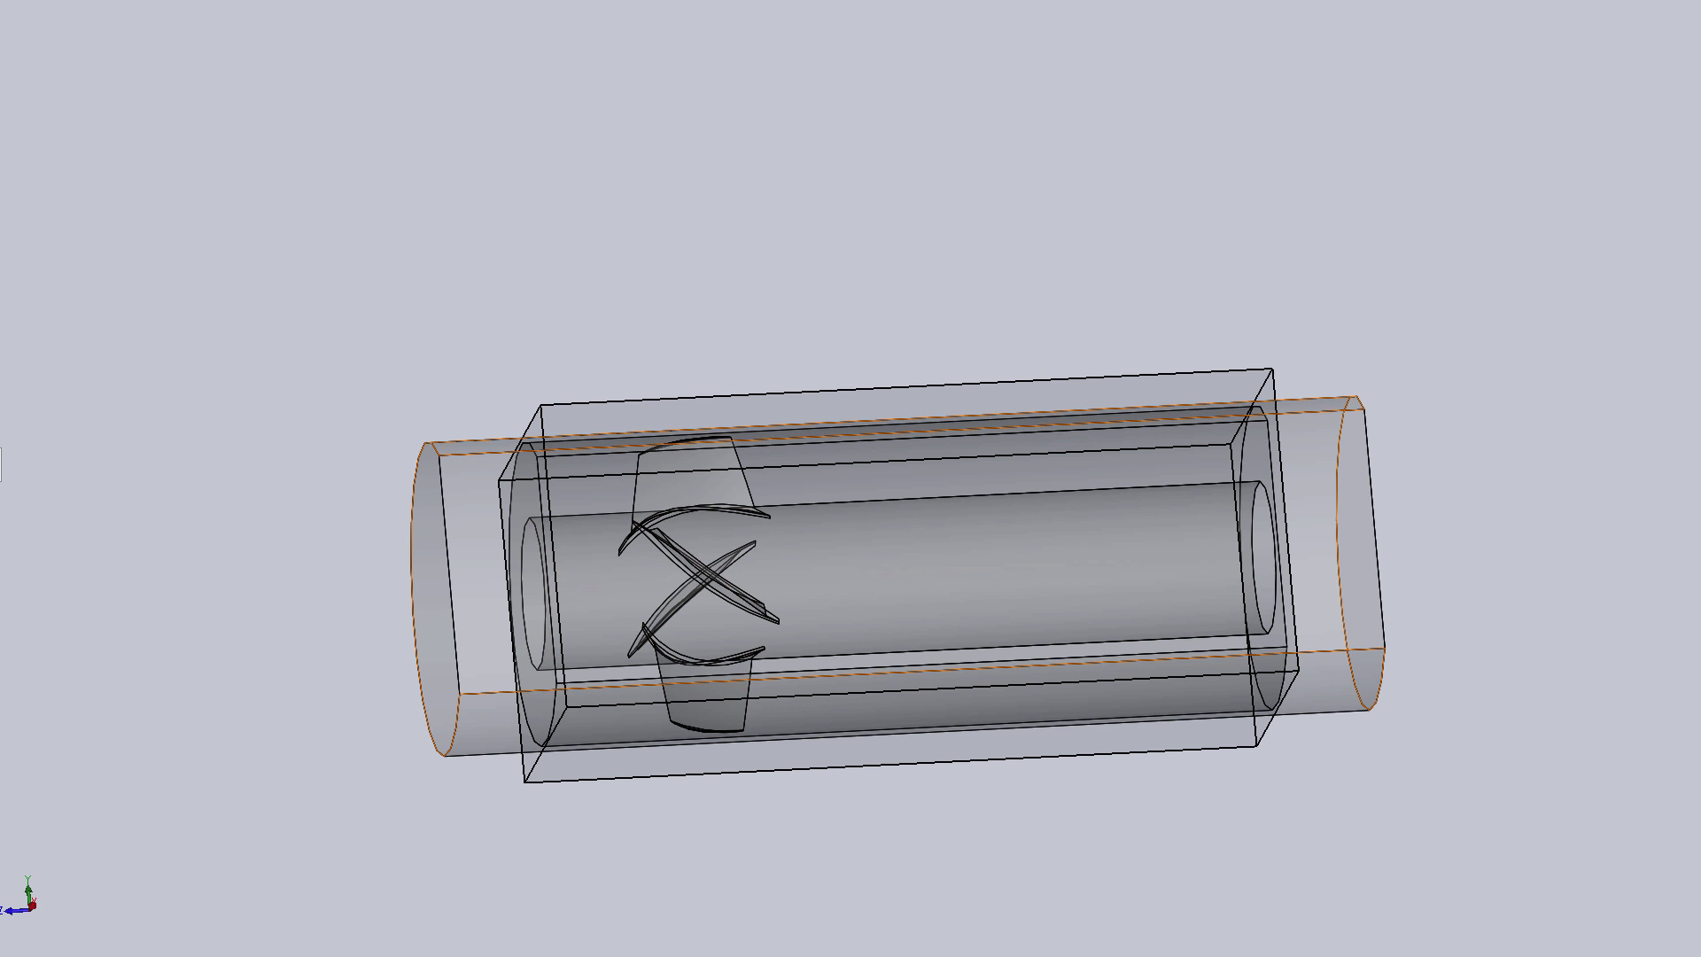
middle_drag(1500, 208, 1440, 2)
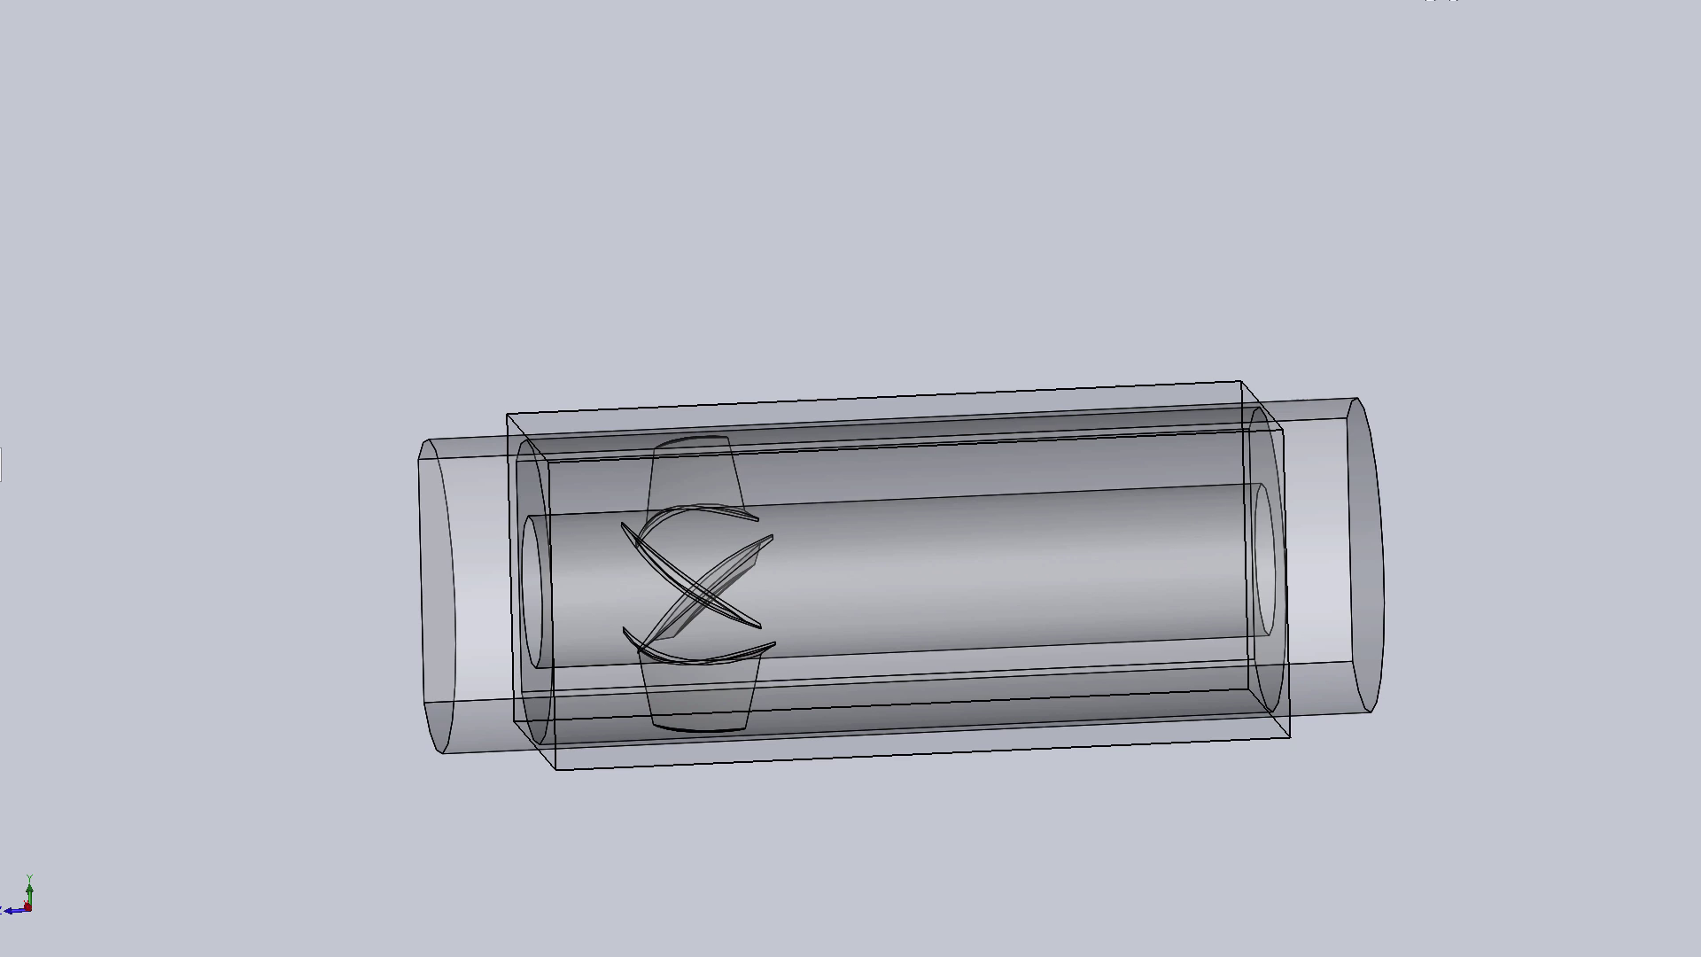